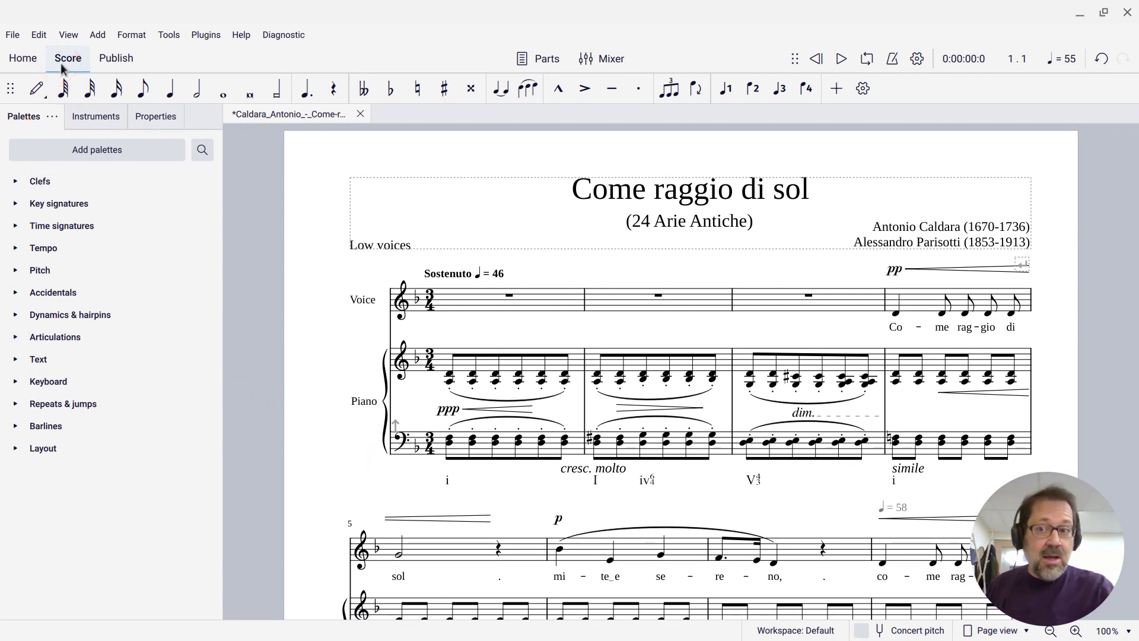
Show 'Come raggio di sol' in the Publish tab with print and export options.
{"action": "left_click", "coordinate": [127, 58]}
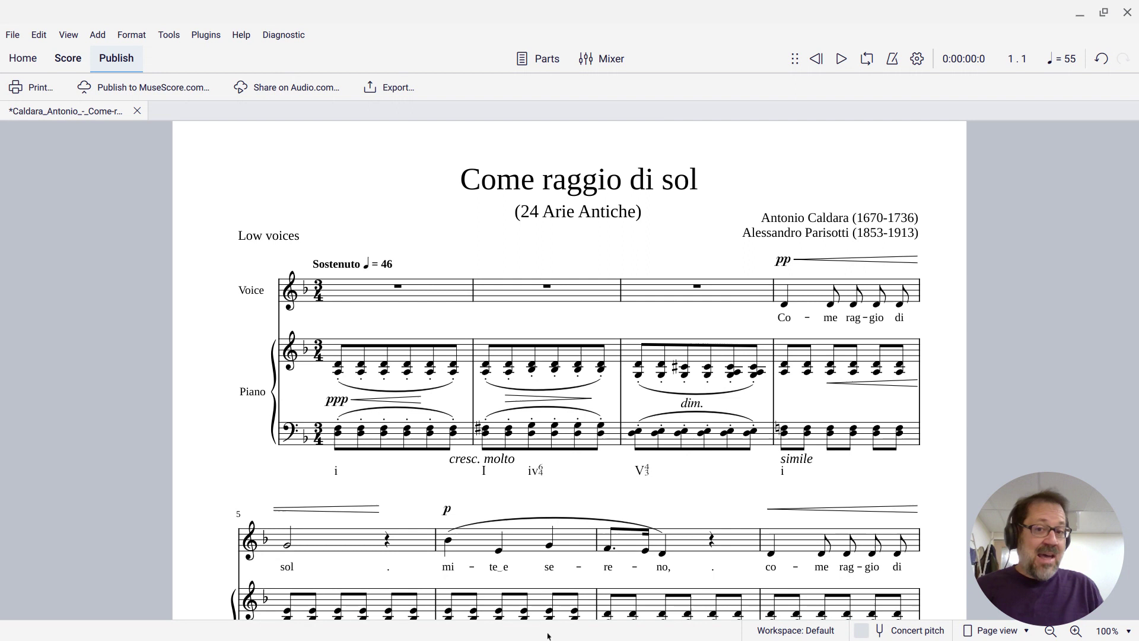
{"action": "left_click", "coordinate": [434, 535]}
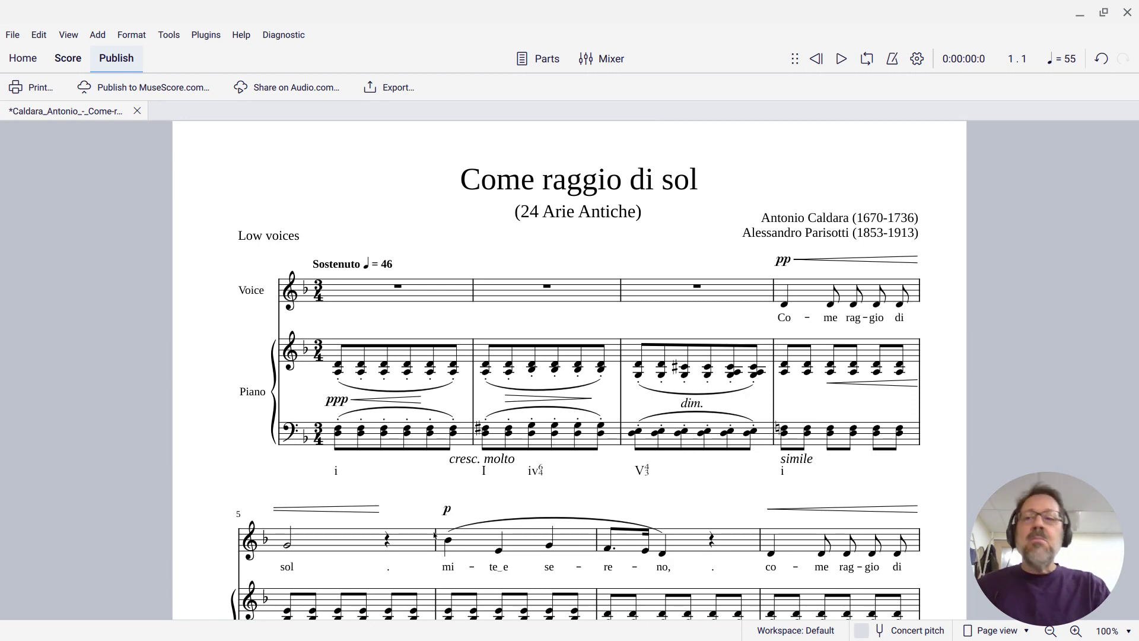
Back in the Score tab, create a workspace named 'Presentation' and make it active.
{"action": "left_click", "coordinate": [68, 61]}
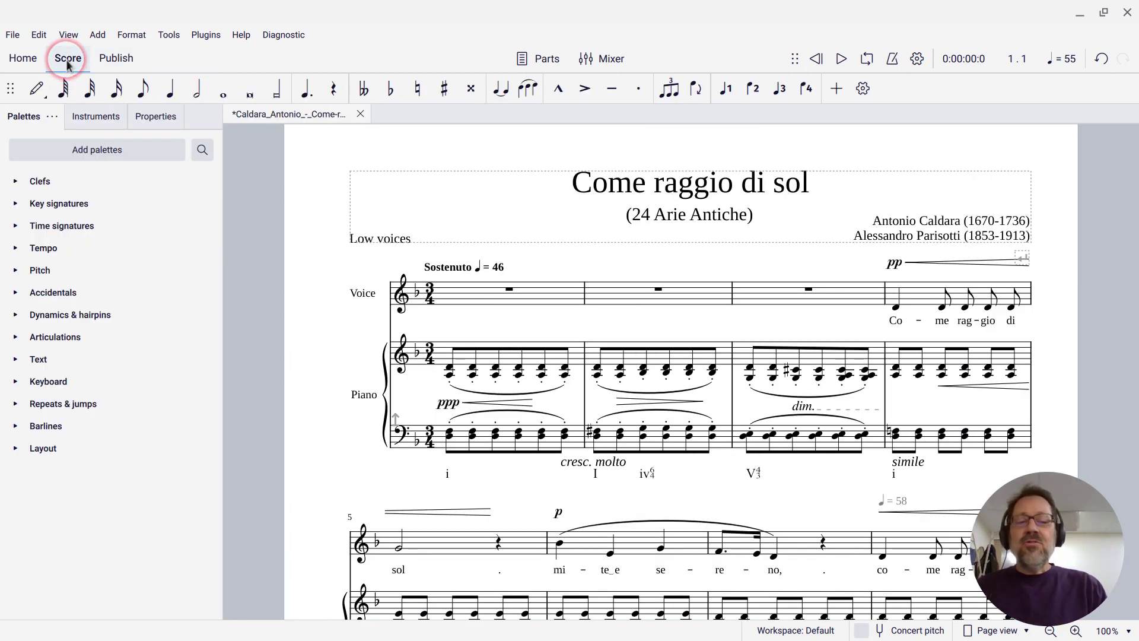
{"action": "left_click", "coordinate": [779, 634]}
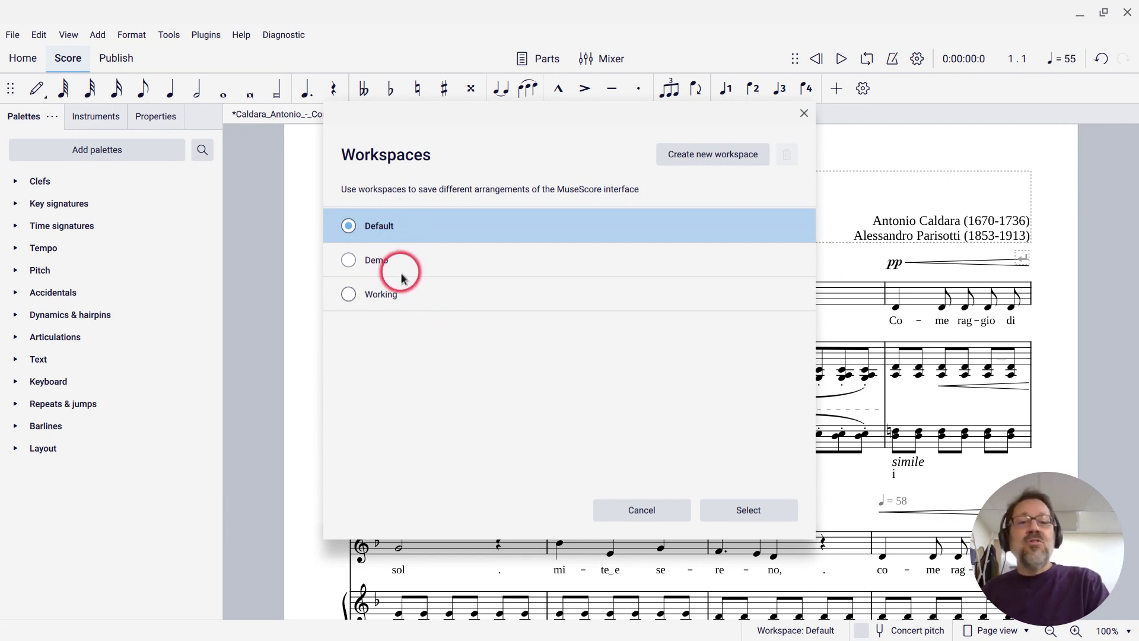
{"action": "left_click", "coordinate": [682, 163]}
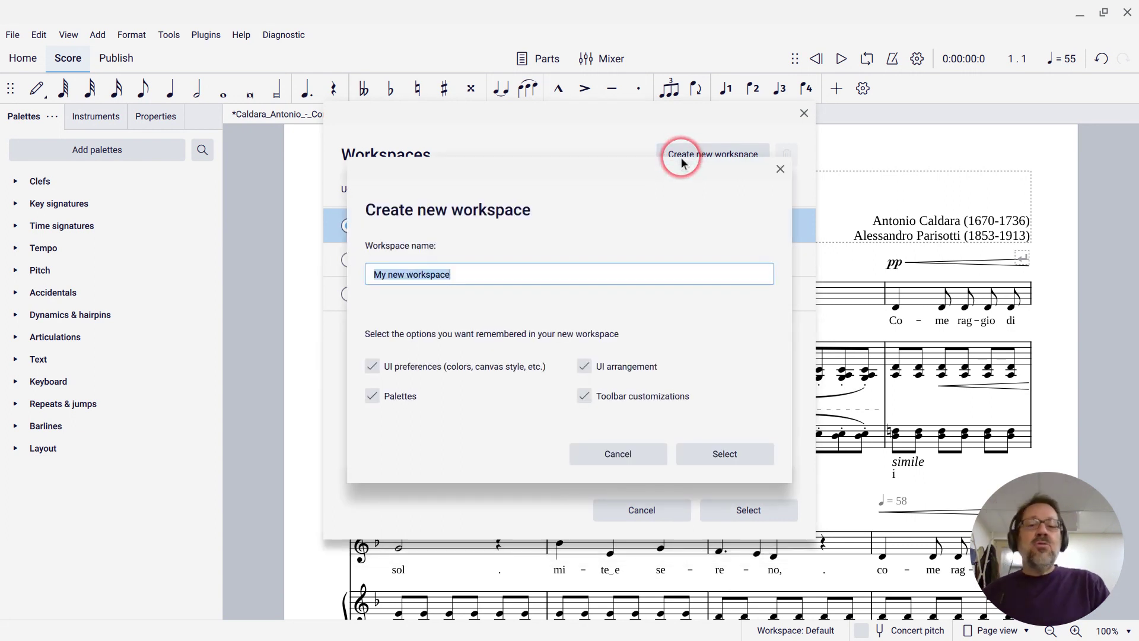
{"action": "type", "text": "P"}
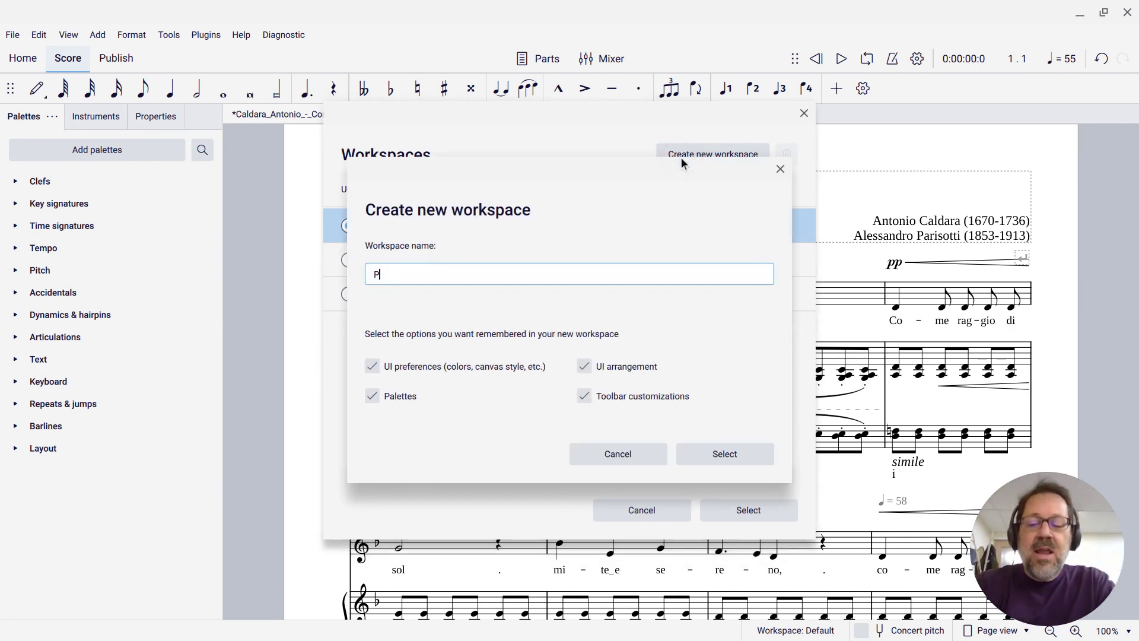
{"action": "type", "text": "resentation"}
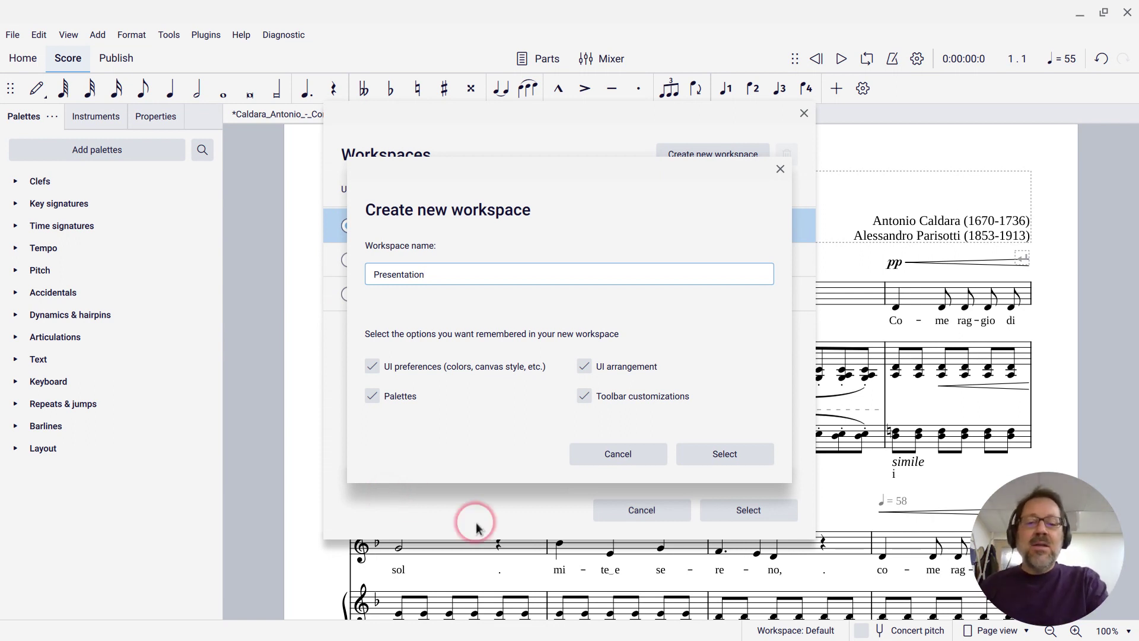
{"action": "left_click", "coordinate": [725, 454]}
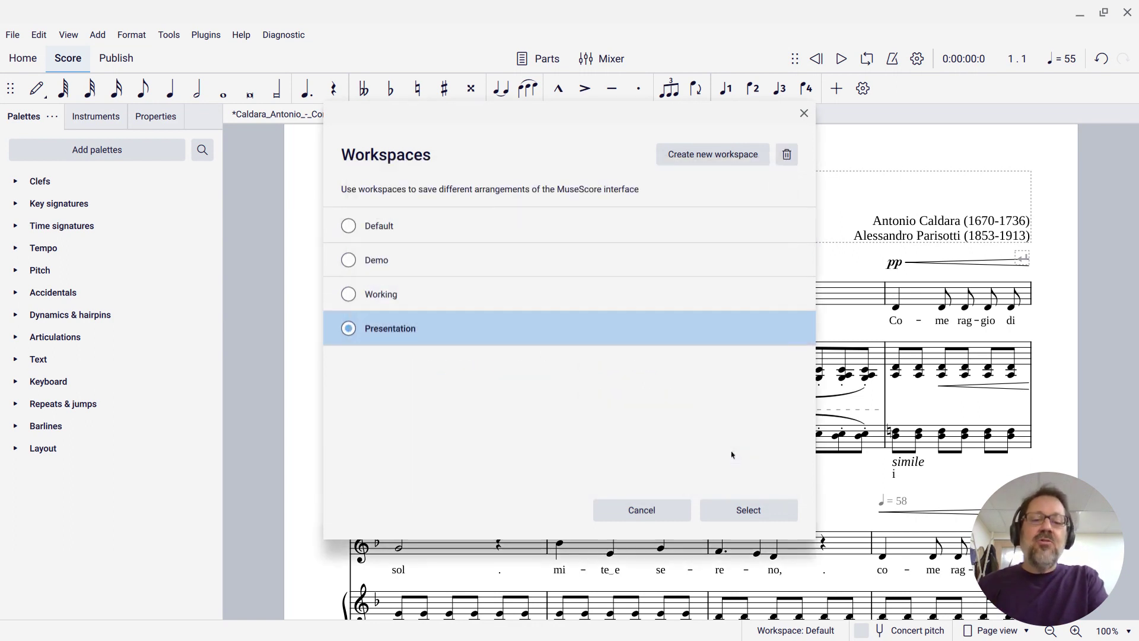
{"action": "left_click", "coordinate": [749, 510]}
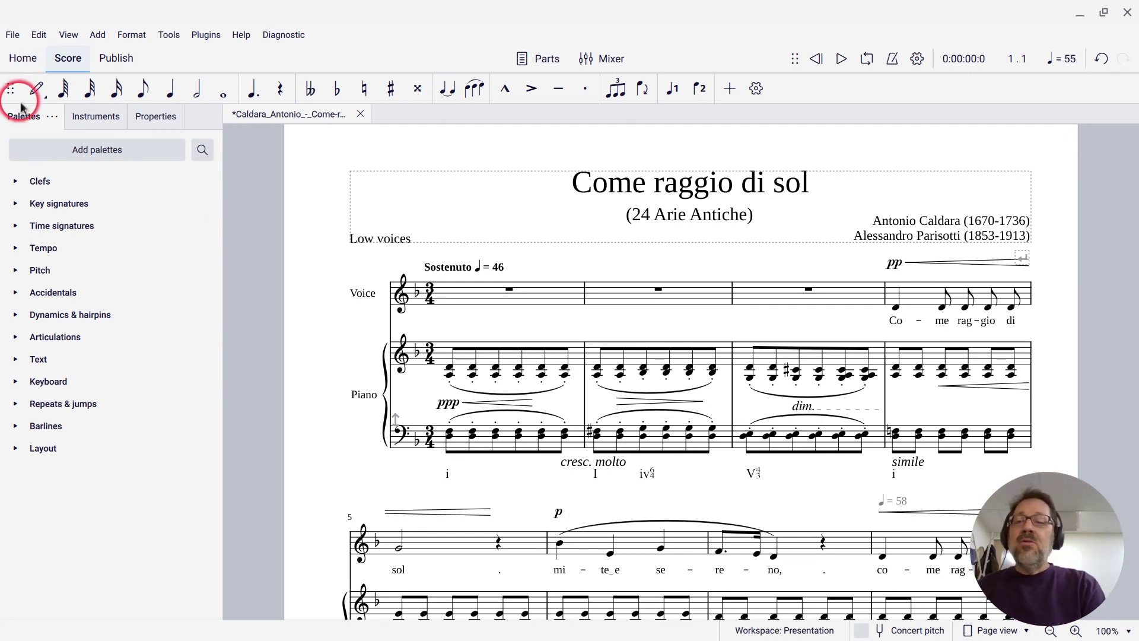
Close the Palettes, Instruments and Properties panels.
{"action": "left_click", "coordinate": [52, 118]}
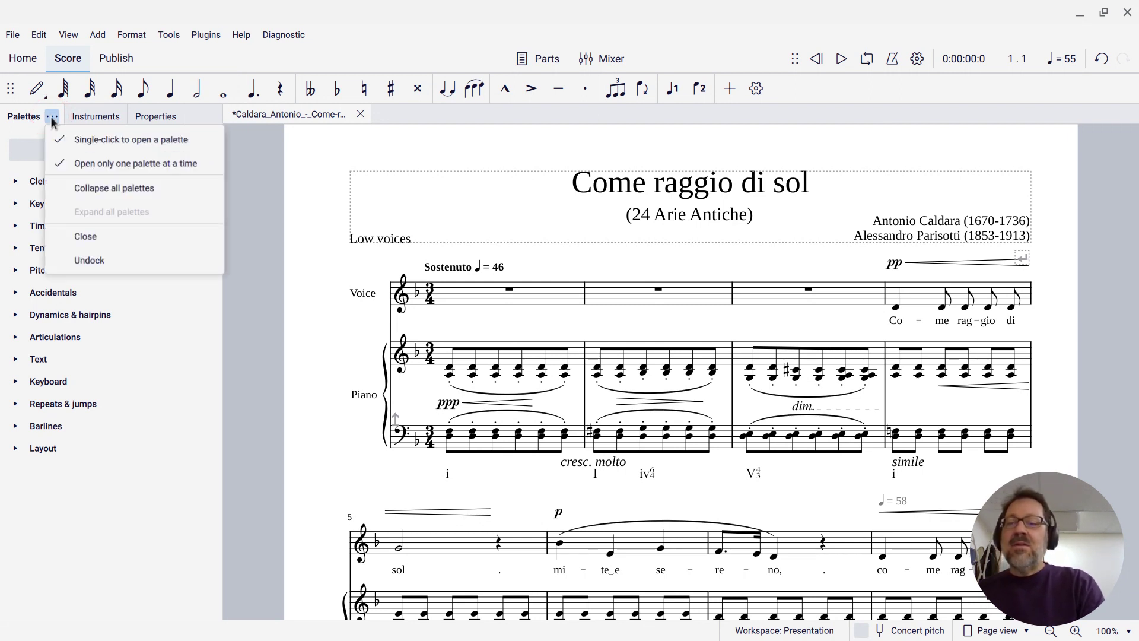
{"action": "left_click", "coordinate": [72, 238]}
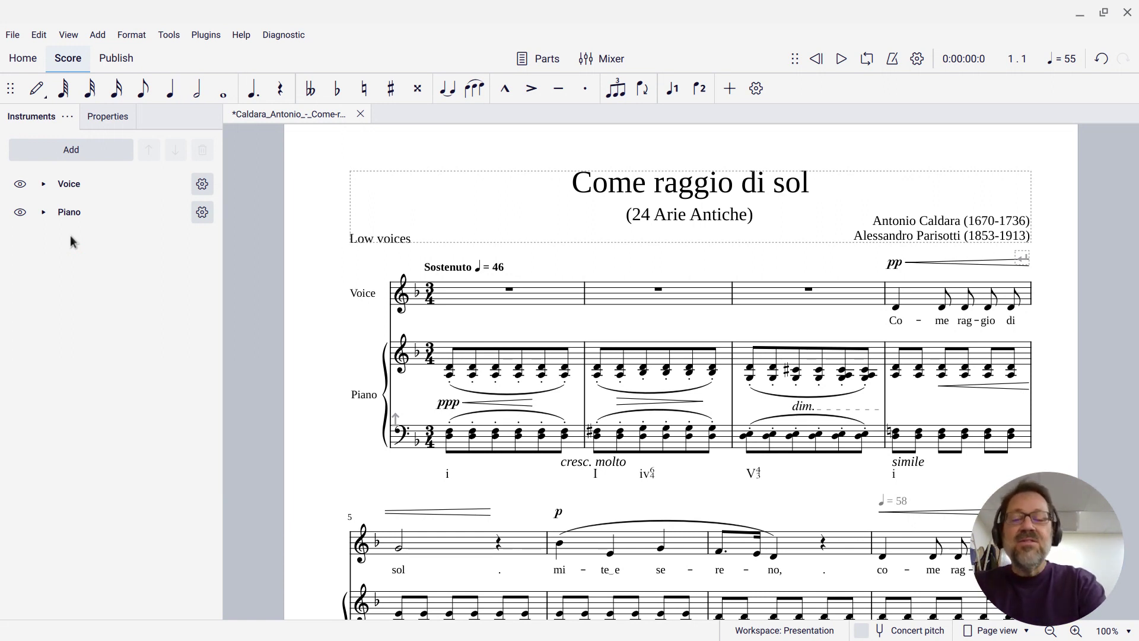
{"action": "key", "text": "F10"}
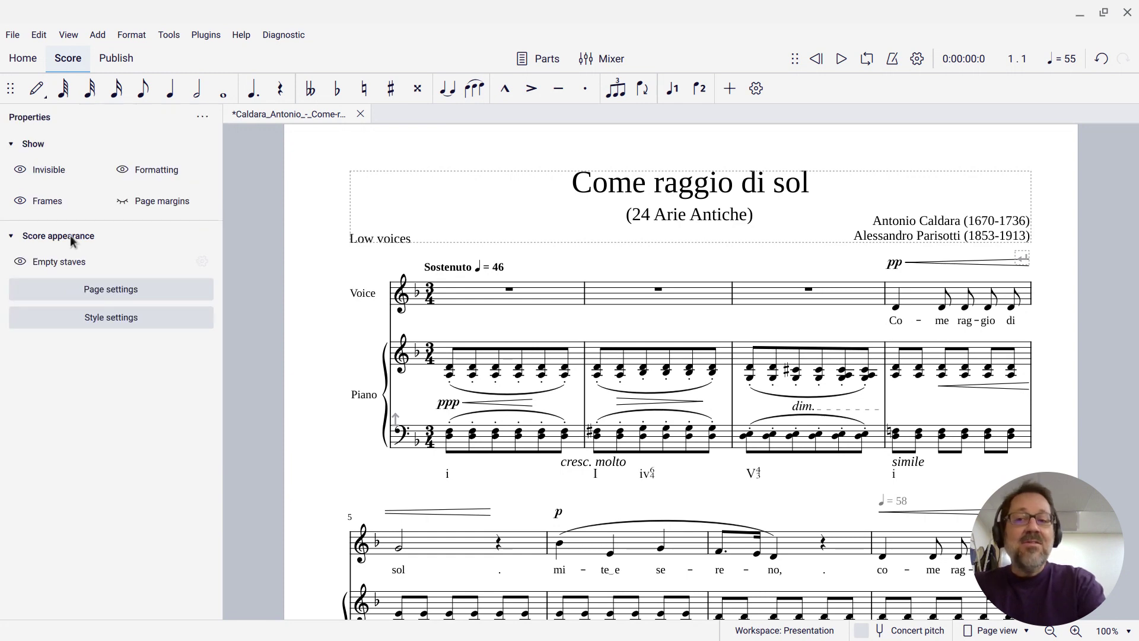
{"action": "key", "text": "F8"}
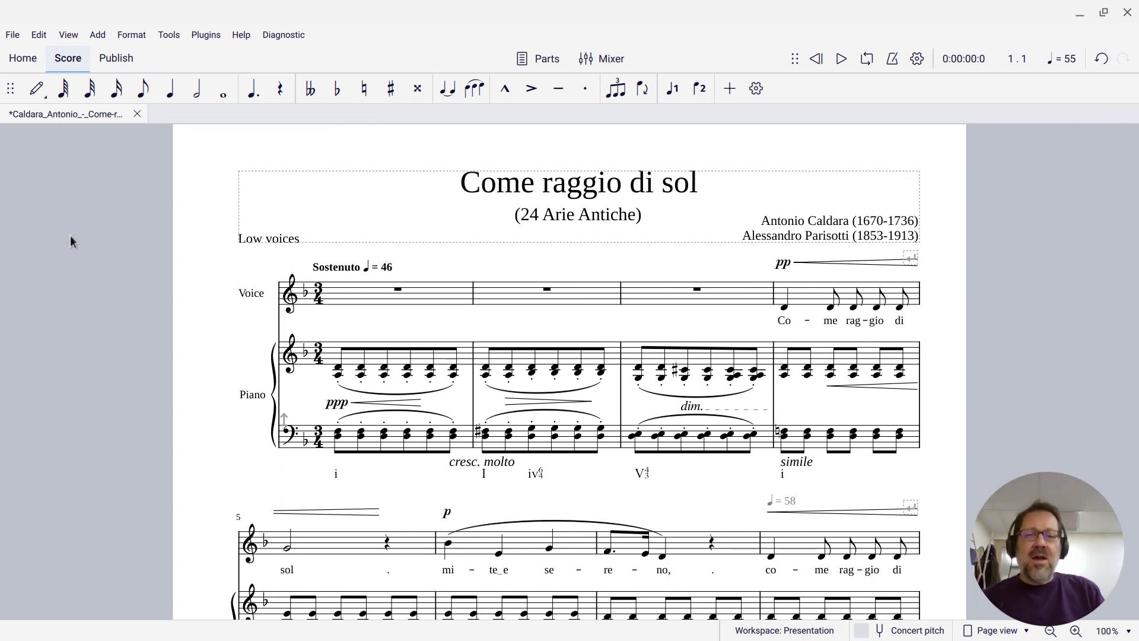
Hide the Note input toolbar via View > Toolbars.
{"action": "left_click", "coordinate": [4, 87]}
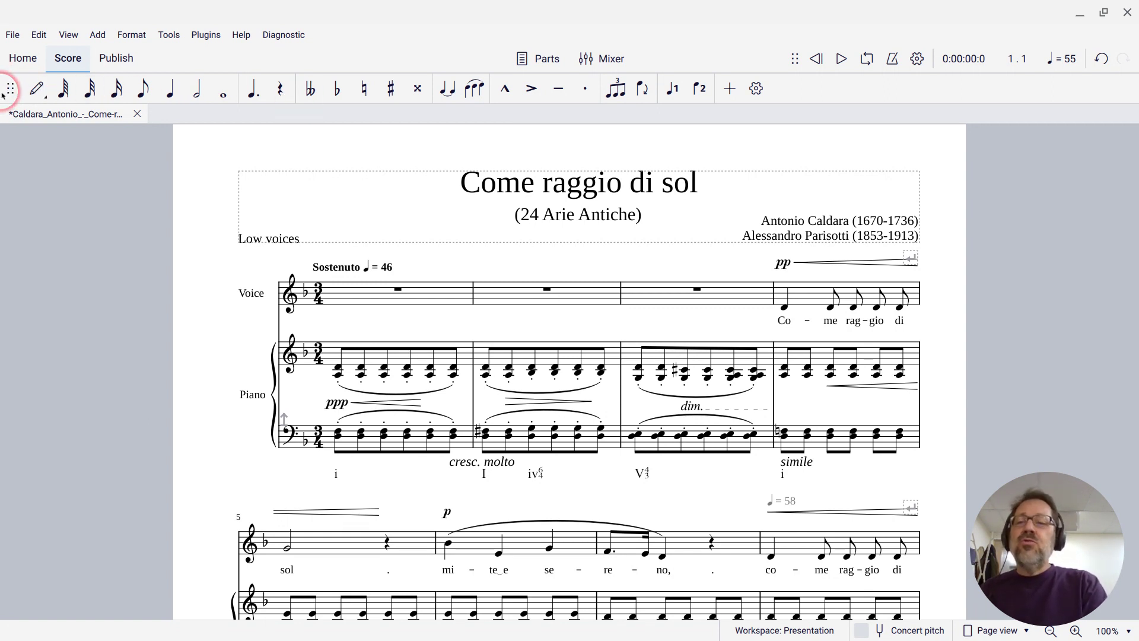
{"action": "left_click", "coordinate": [45, 60]}
{"action": "left_click", "coordinate": [71, 35]}
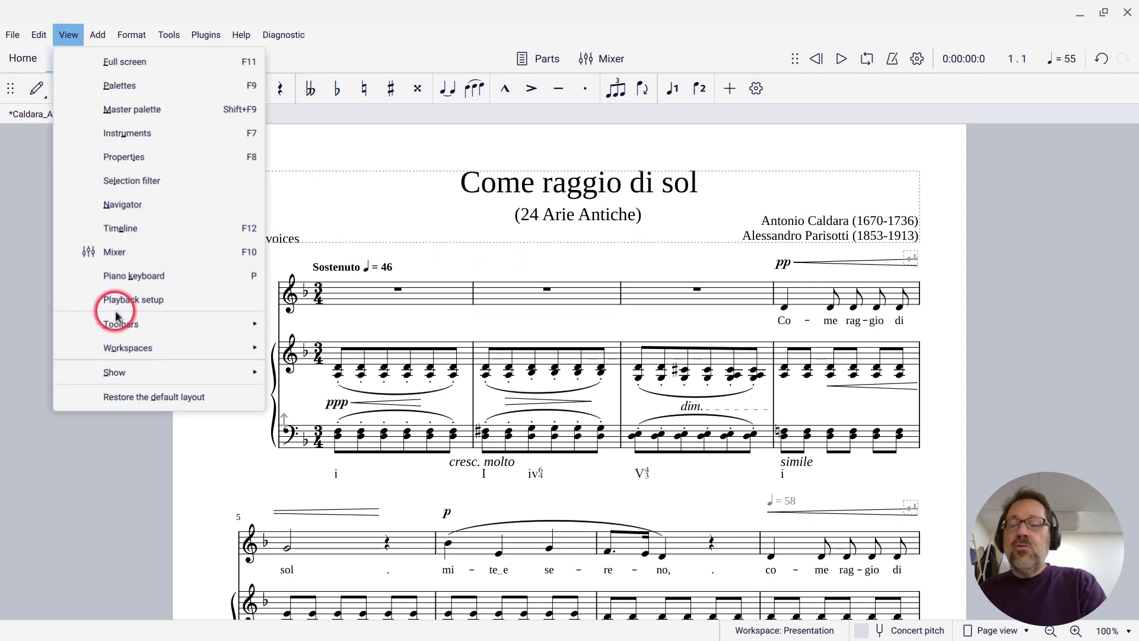
{"action": "mouse_move", "coordinate": [116, 321]}
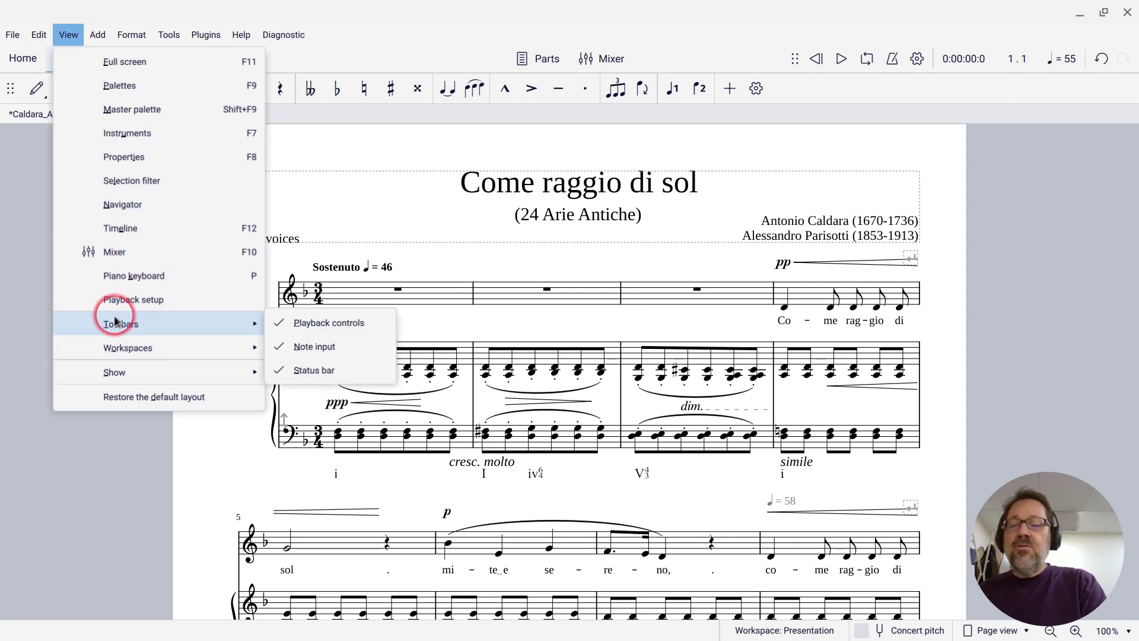
{"action": "left_click", "coordinate": [301, 349]}
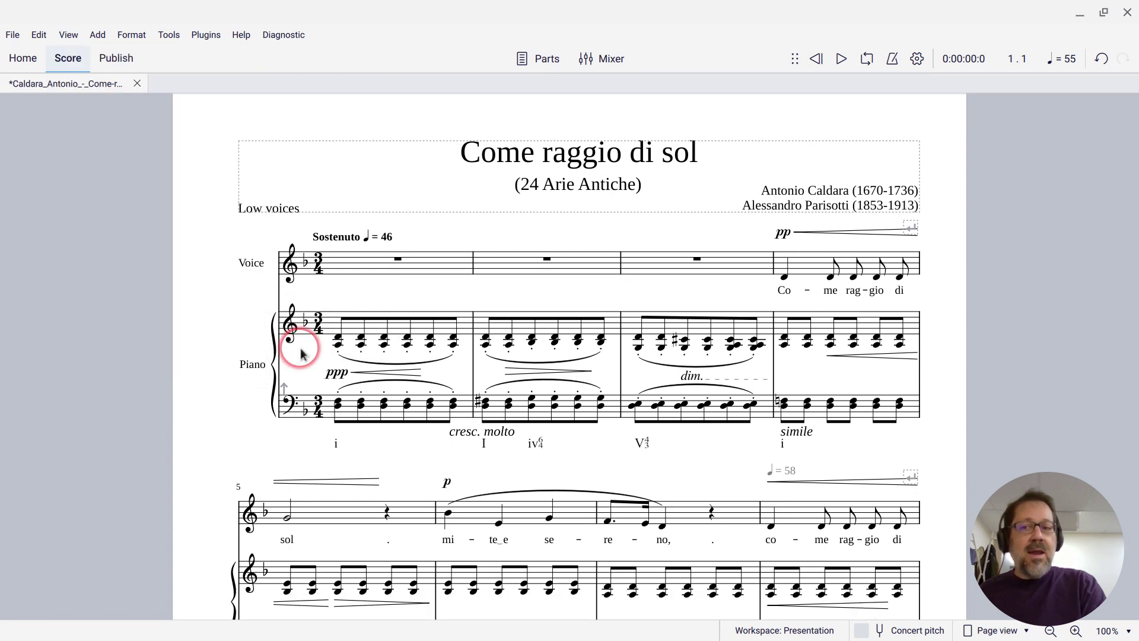
{"action": "left_click", "coordinate": [597, 7]}
{"action": "left_click", "coordinate": [261, 39]}
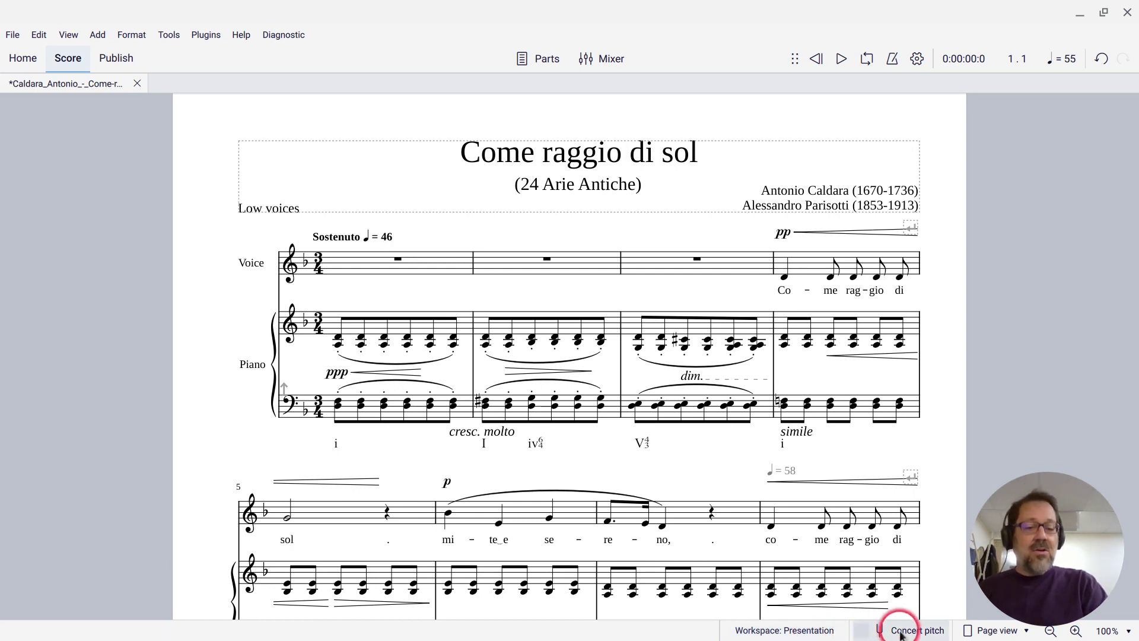
Zoom the panel-free score to 75% and back to 100% in the Presentation workspace.
{"action": "left_click", "coordinate": [994, 633]}
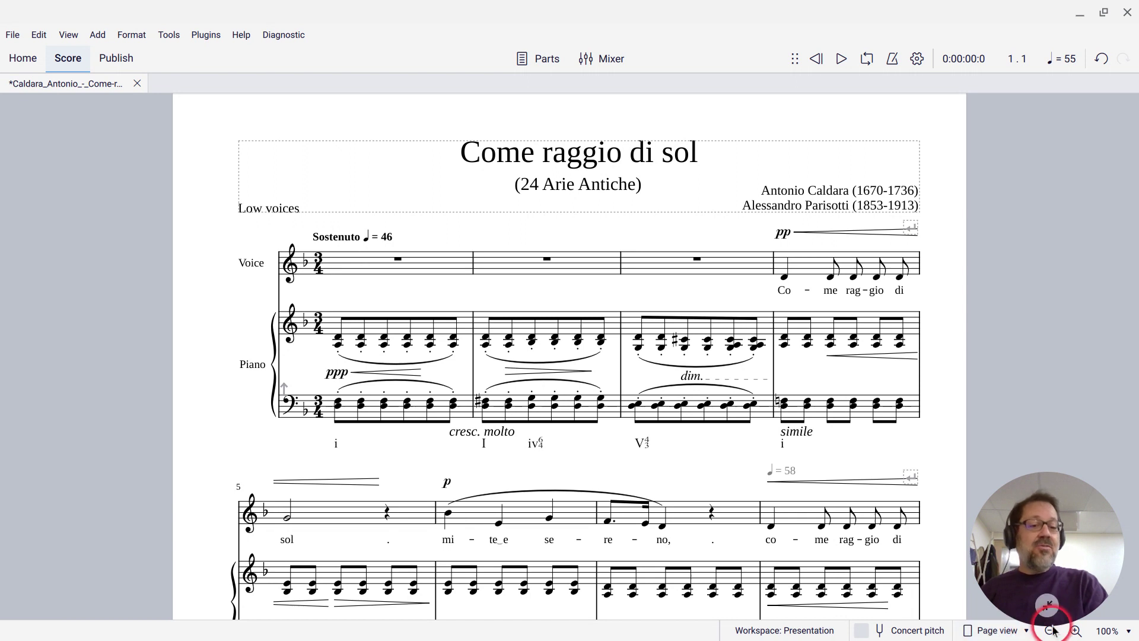
{"action": "left_click", "coordinate": [1102, 632]}
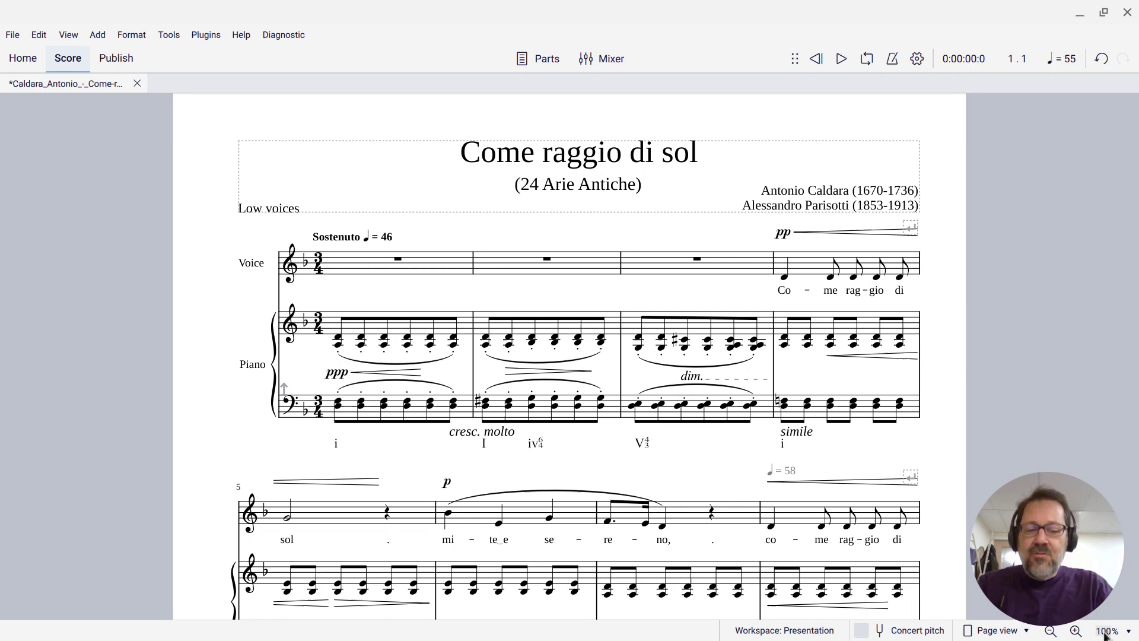
{"action": "key", "text": "ctrl+minus"}
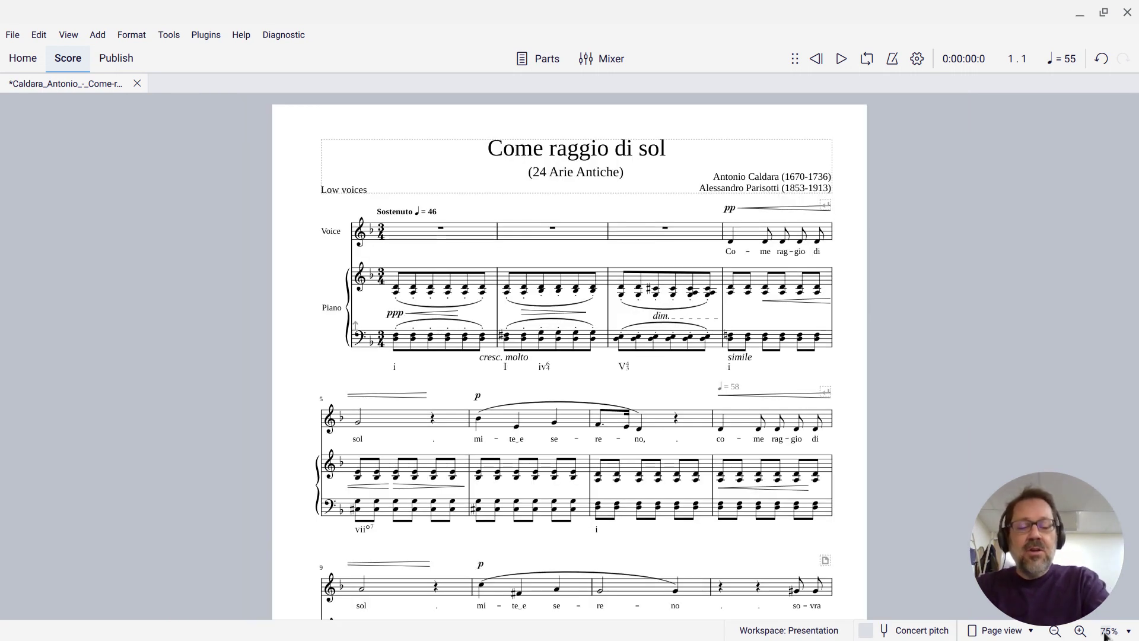
{"action": "key", "text": "ctrl+plus"}
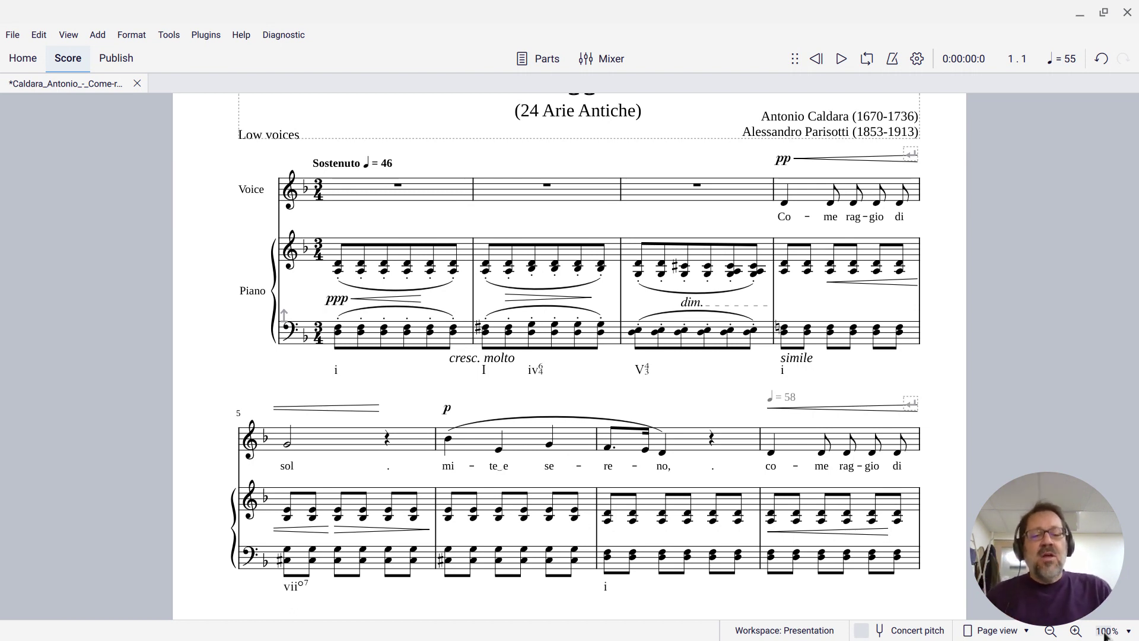
{"action": "left_click", "coordinate": [766, 629]}
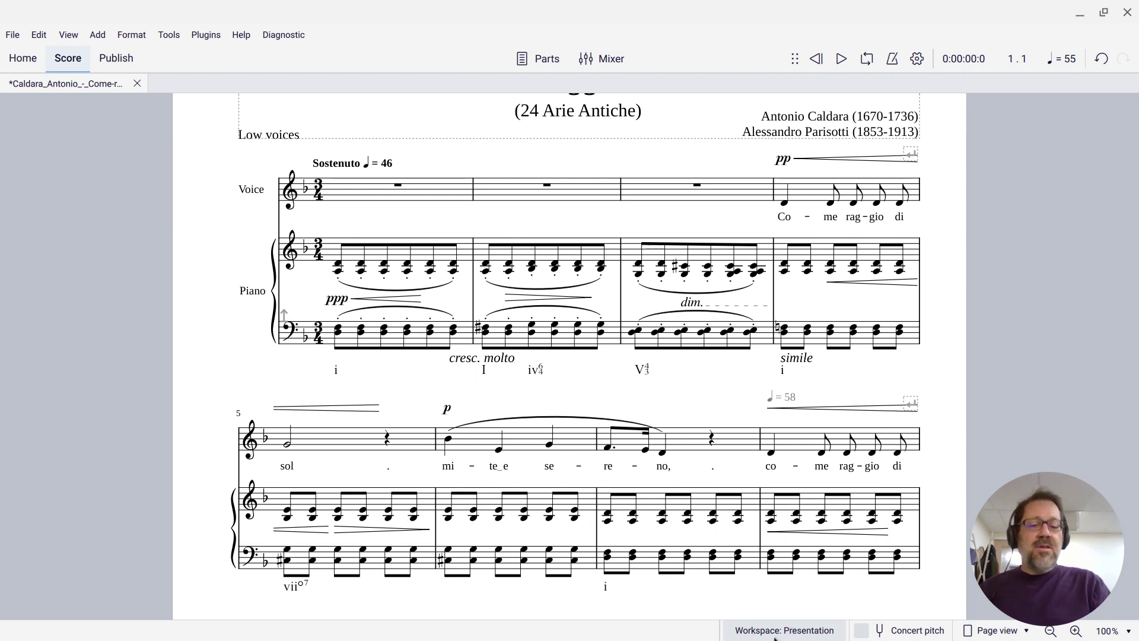
{"action": "left_click", "coordinate": [754, 631]}
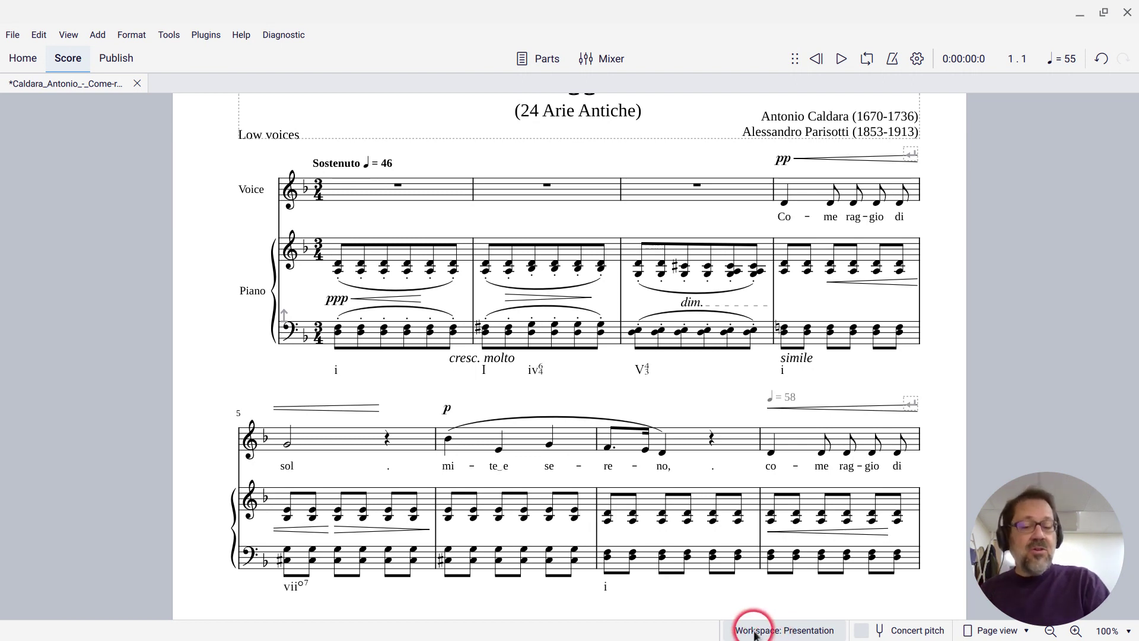
Confirm Presentation is the current workspace under View > Workspaces, then go to the Edit menu.
{"action": "left_click", "coordinate": [67, 37]}
{"action": "mouse_move", "coordinate": [126, 332]}
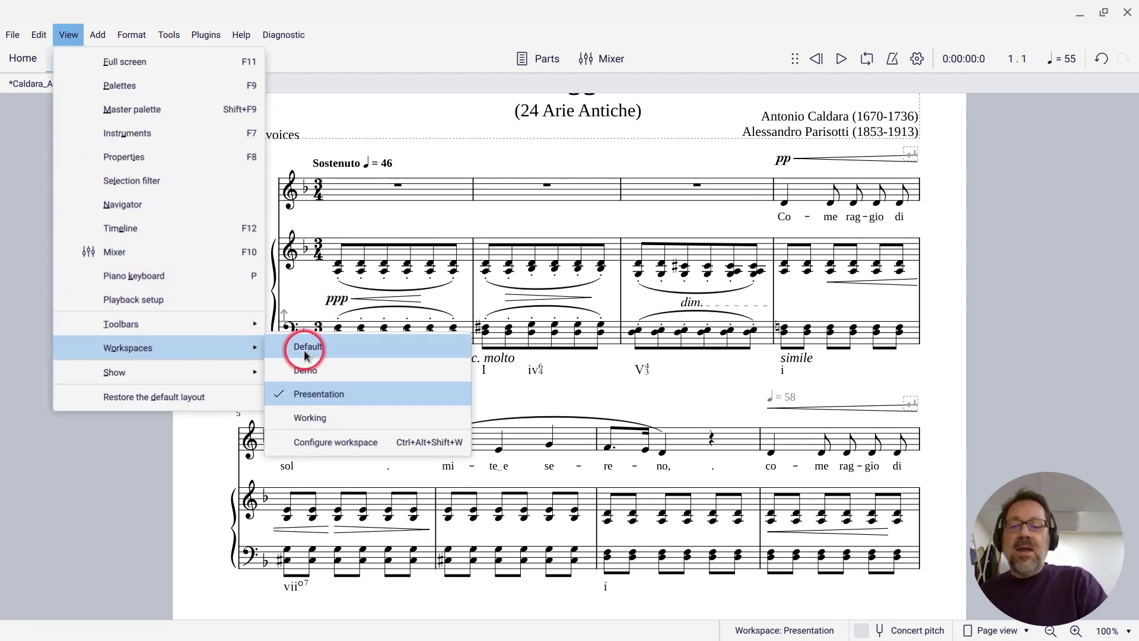
{"action": "left_click", "coordinate": [218, 355]}
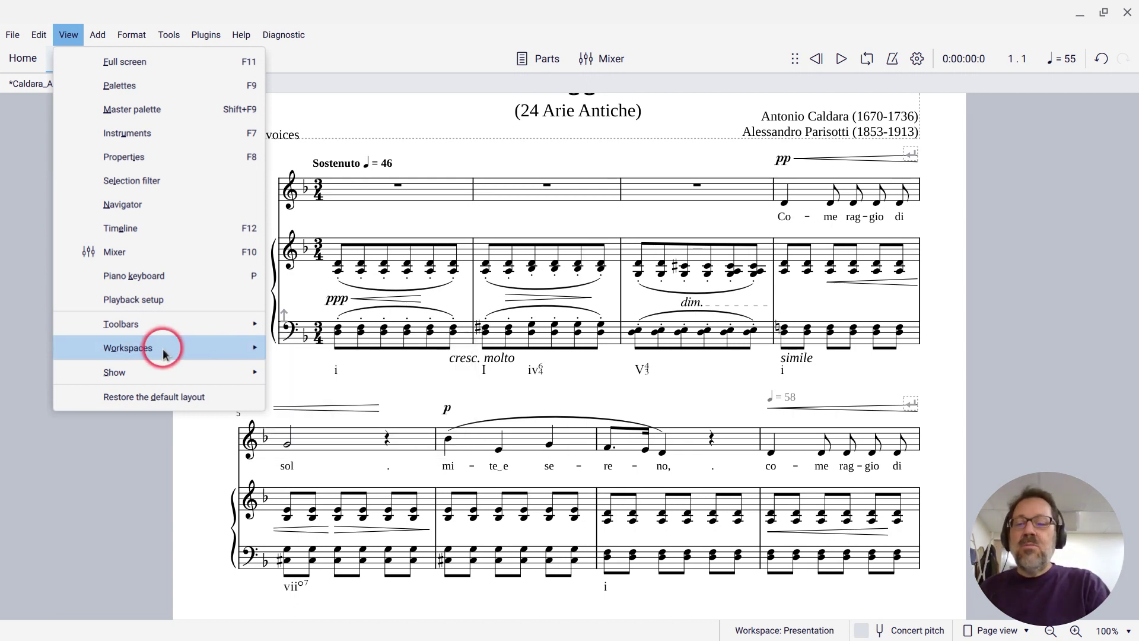
{"action": "mouse_move", "coordinate": [122, 350]}
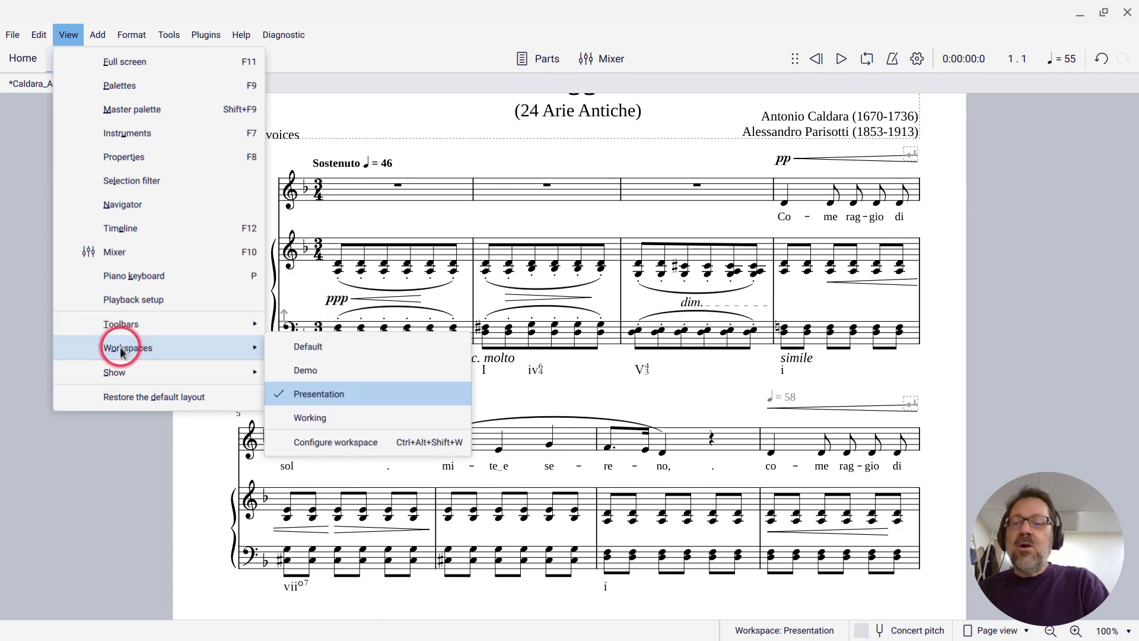
{"action": "left_click", "coordinate": [39, 34]}
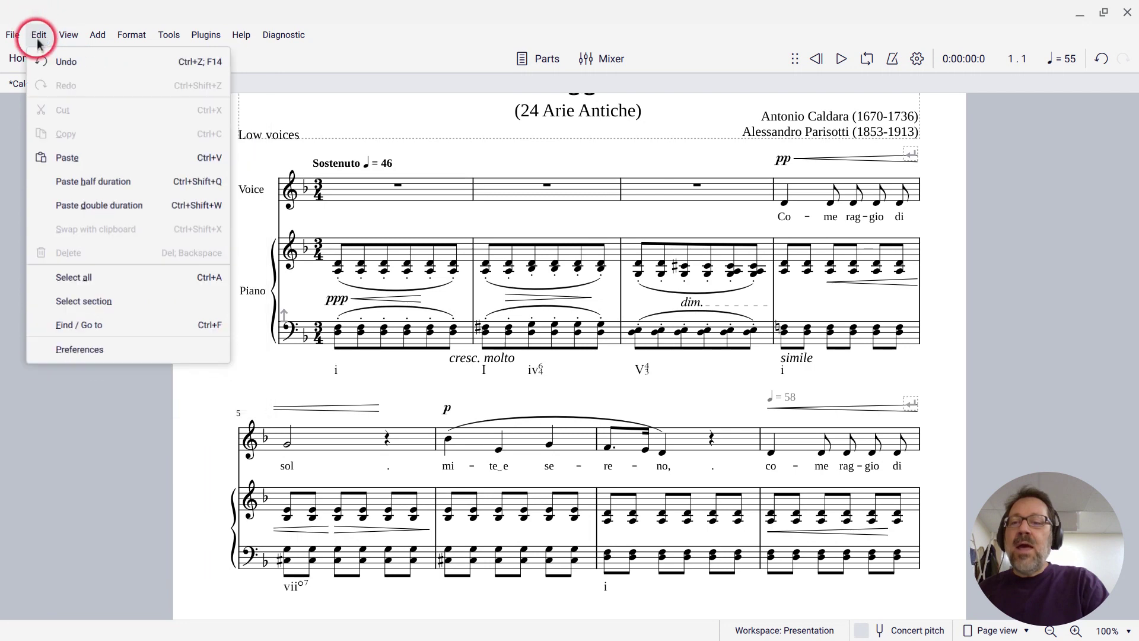
In Preferences > Shortcuts, search 'work' and select the Configure workspace action.
{"action": "left_click", "coordinate": [66, 354]}
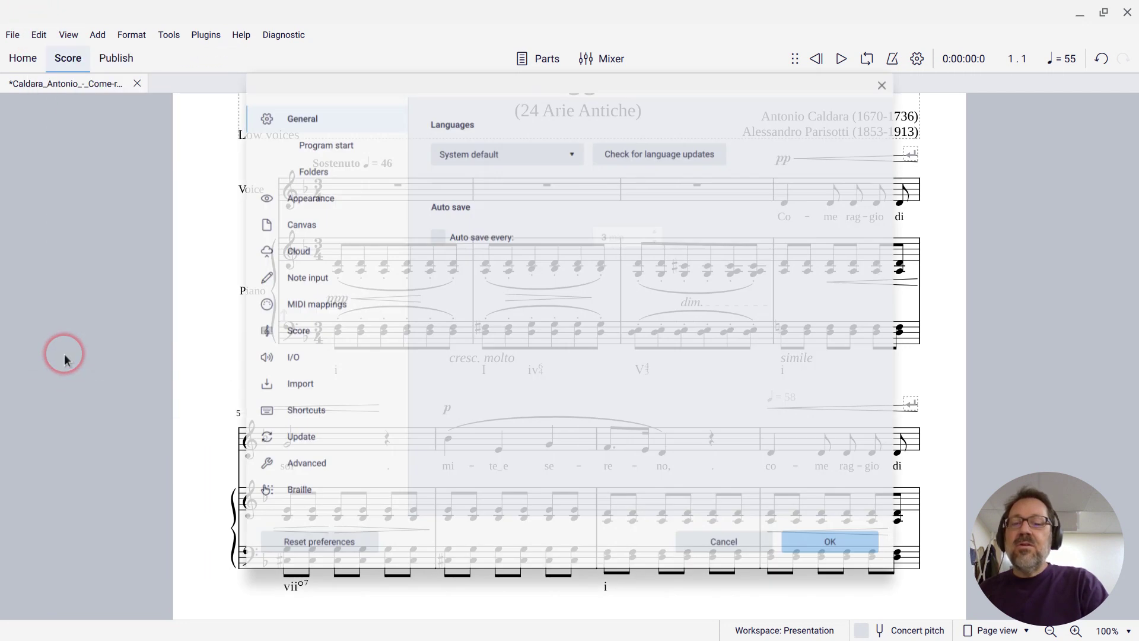
{"action": "left_click", "coordinate": [317, 413]}
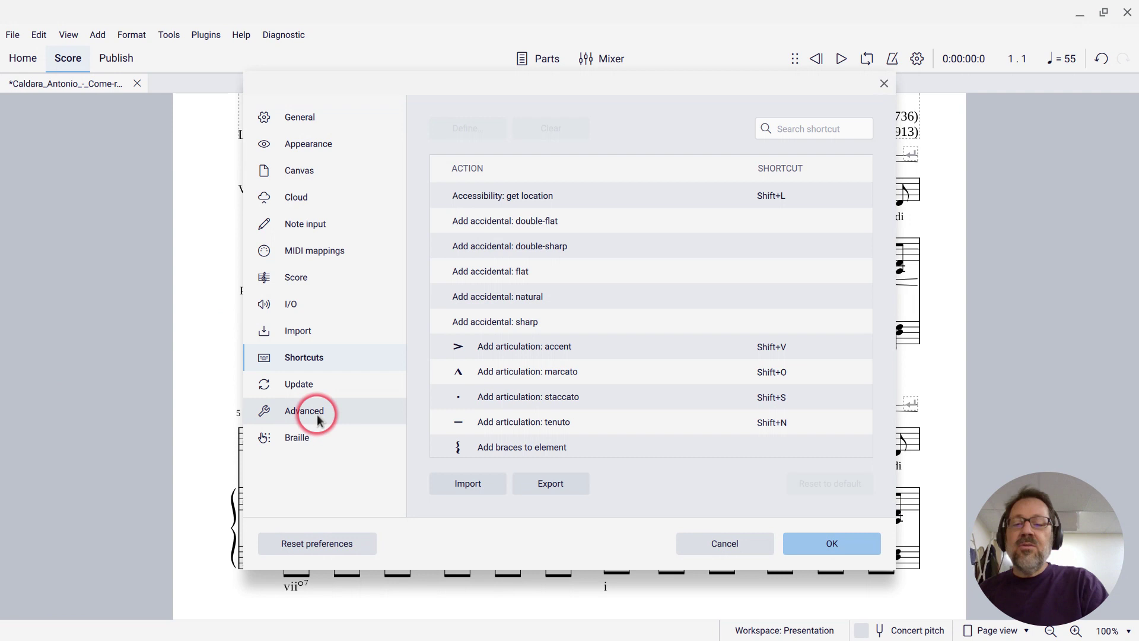
{"action": "left_click", "coordinate": [837, 128]}
{"action": "type", "text": "work"}
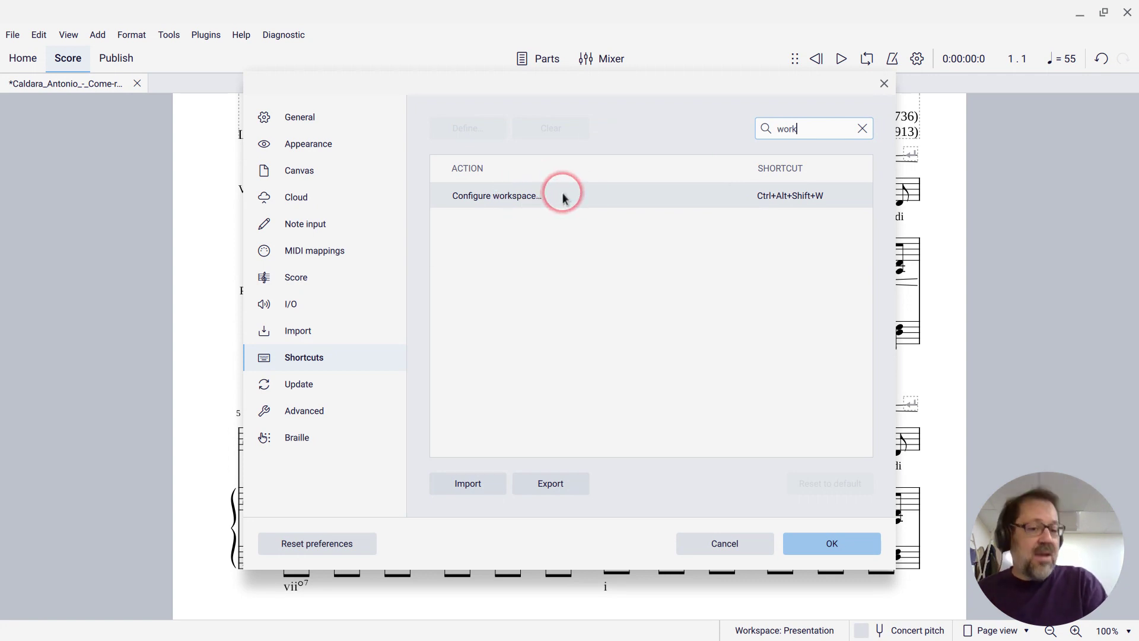
{"action": "left_click", "coordinate": [721, 195]}
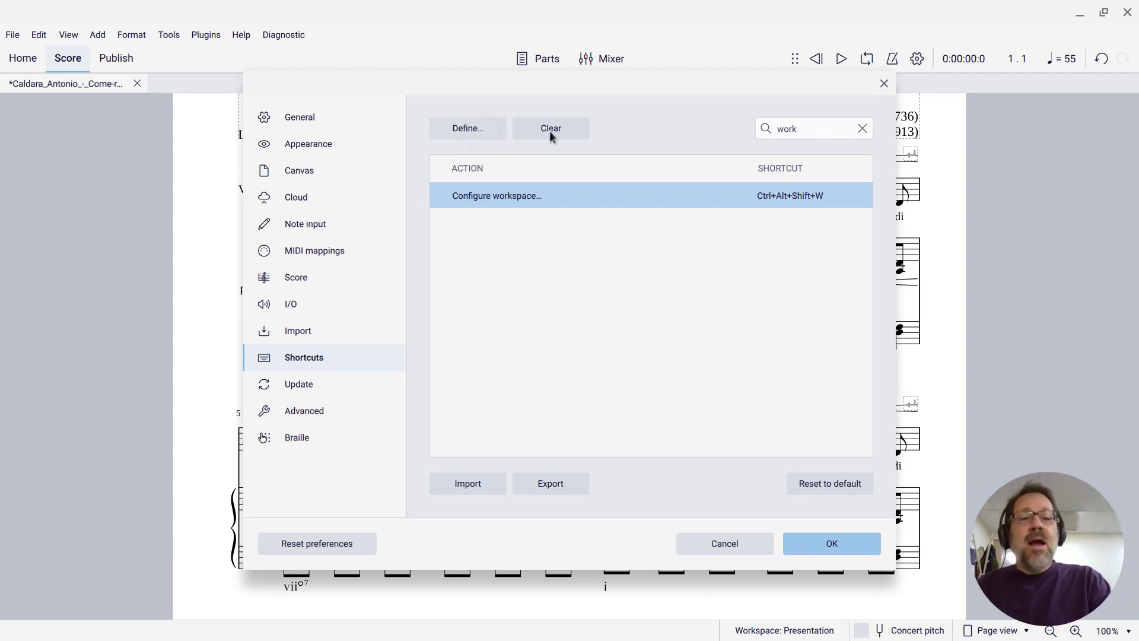
Search 'conc' and select the Toggle concert pitch shortcut.
{"action": "left_click", "coordinate": [820, 131]}
{"action": "double_click", "coordinate": [820, 130]}
{"action": "type", "text": "conc"}
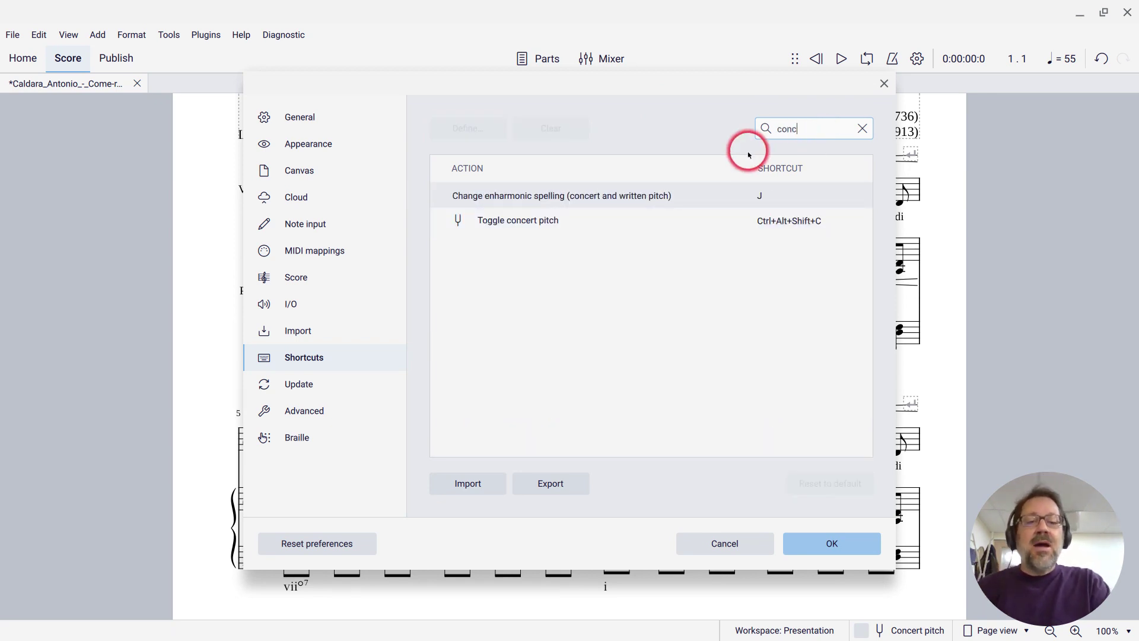
{"action": "left_click", "coordinate": [482, 232]}
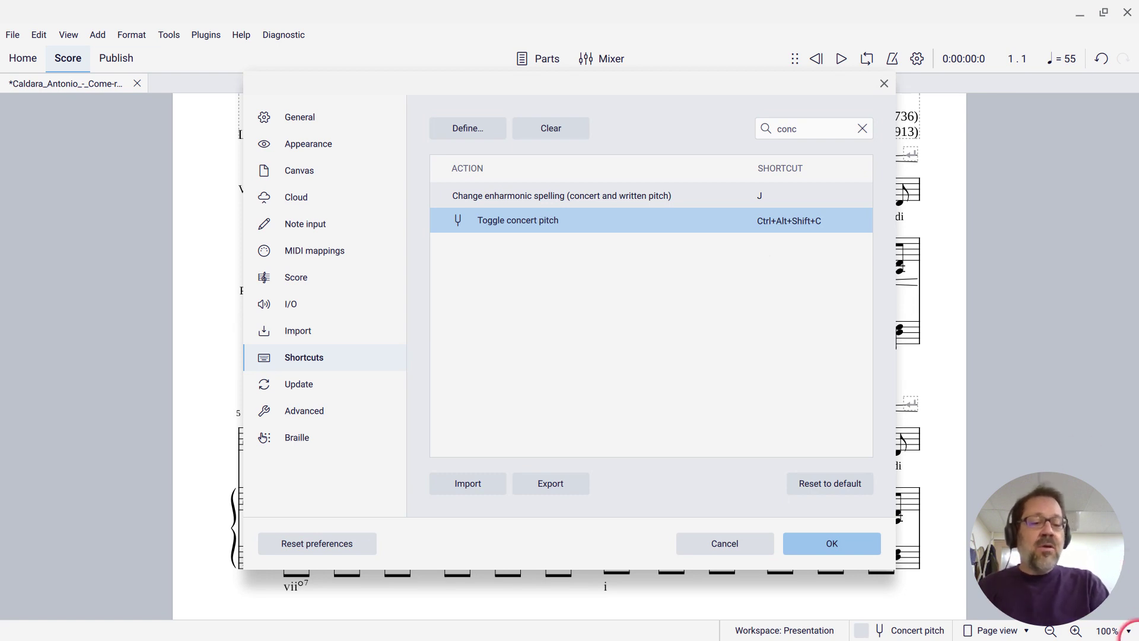
{"action": "left_click", "coordinate": [949, 588]}
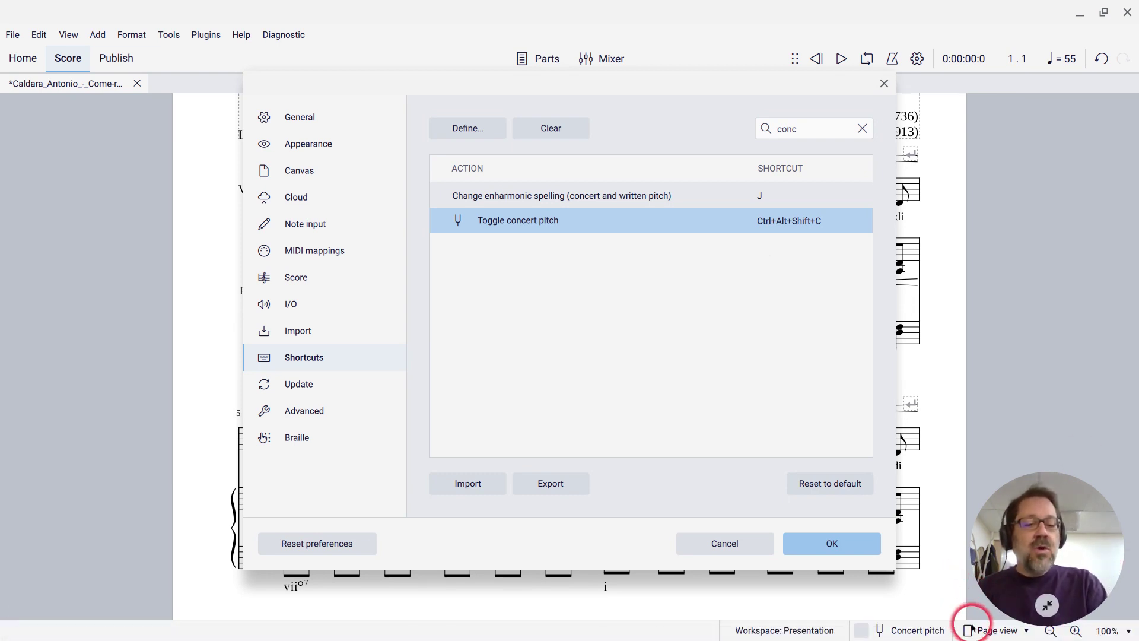
{"action": "double_click", "coordinate": [810, 134]}
Check the Display page view and Zoom to page width shortcuts, then close Preferences unchanged.
{"action": "type", "text": "page"}
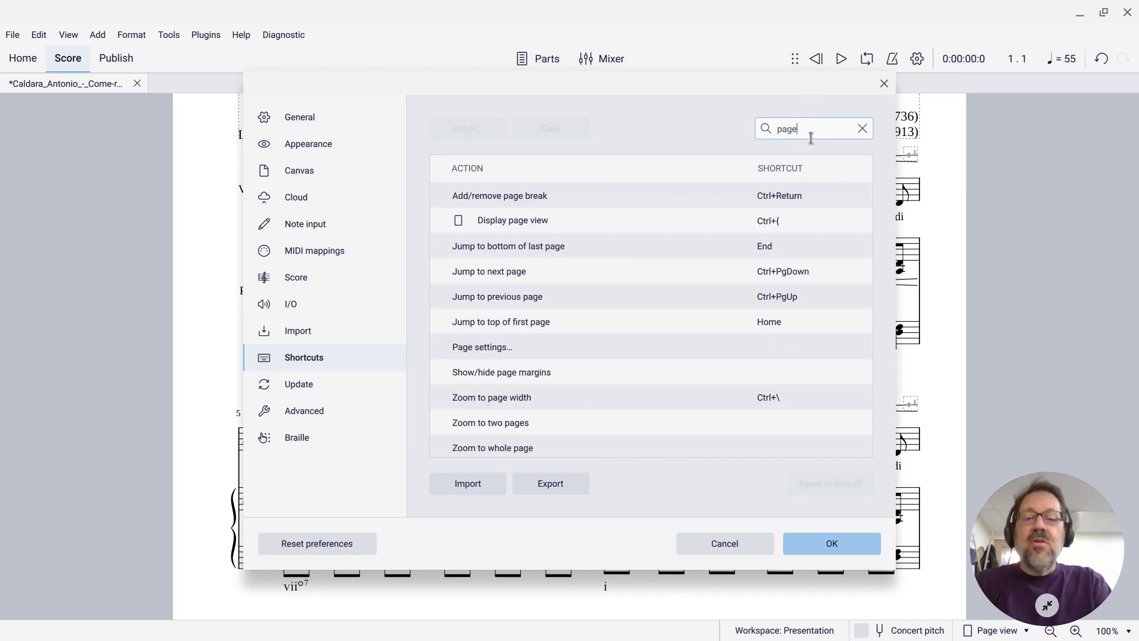
{"action": "left_click", "coordinate": [515, 224]}
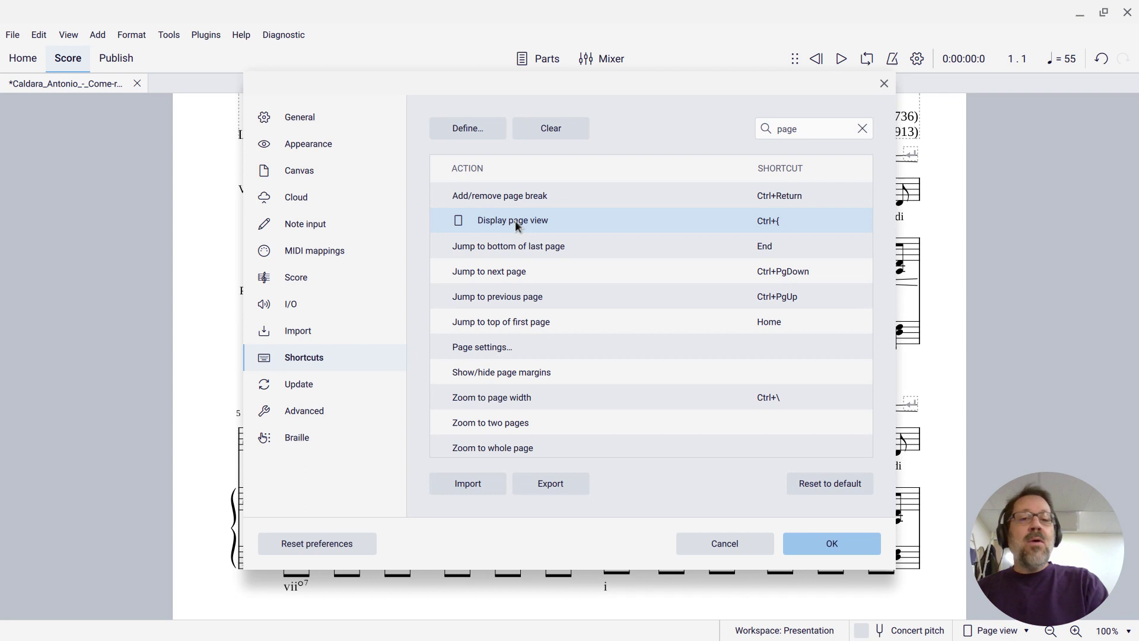
{"action": "left_click", "coordinate": [809, 131]}
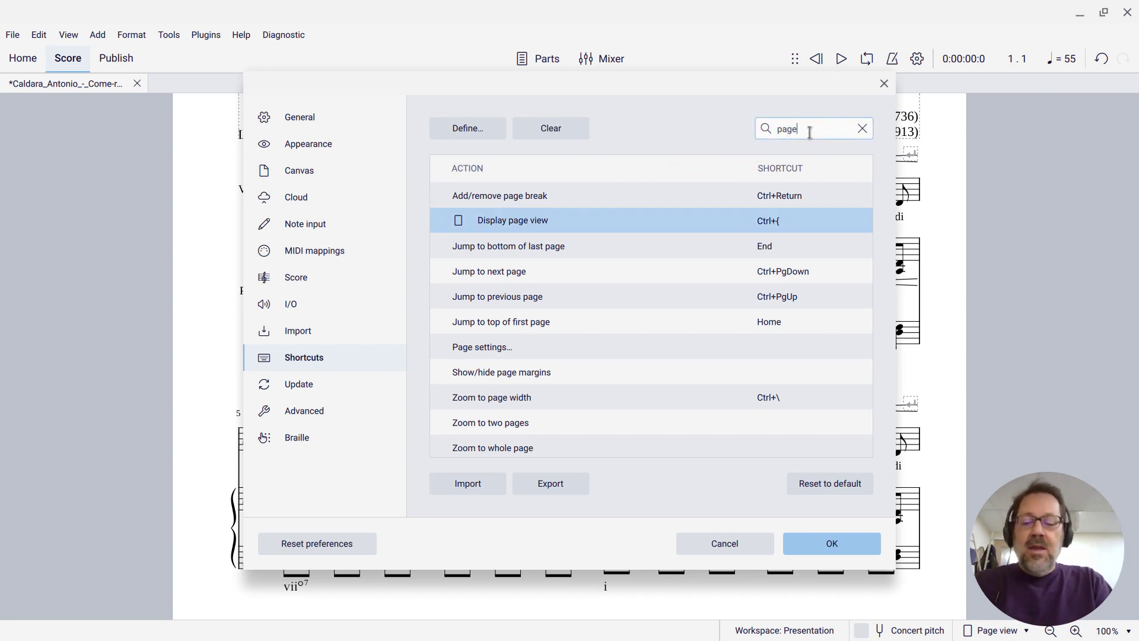
{"action": "double_click", "coordinate": [809, 132]}
{"action": "type", "text": "zoom"}
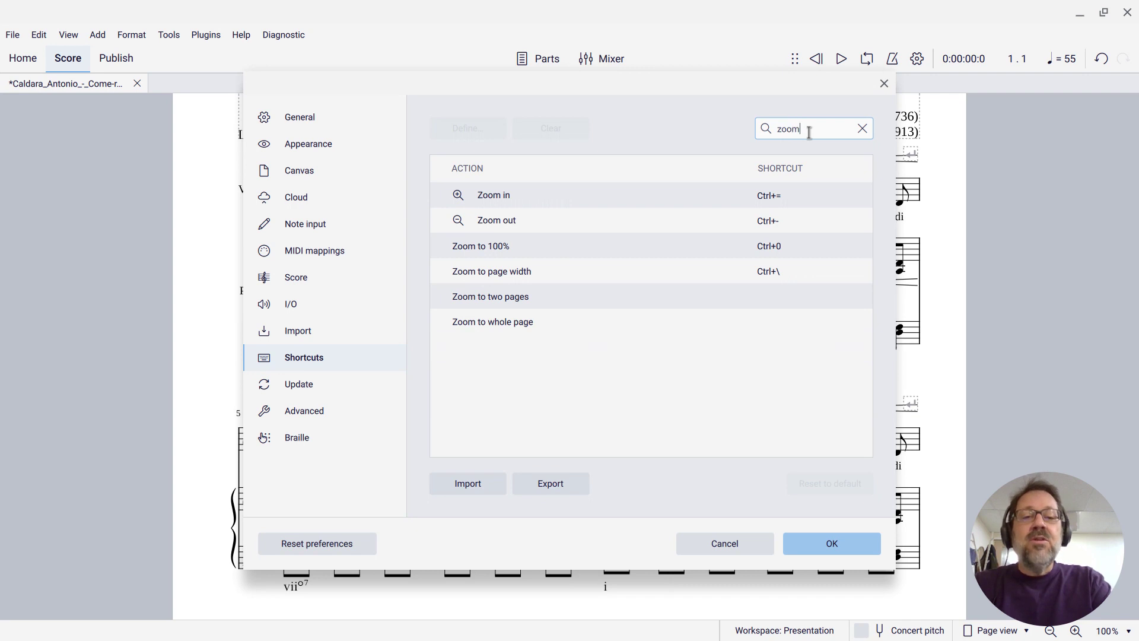
{"action": "left_click", "coordinate": [462, 277]}
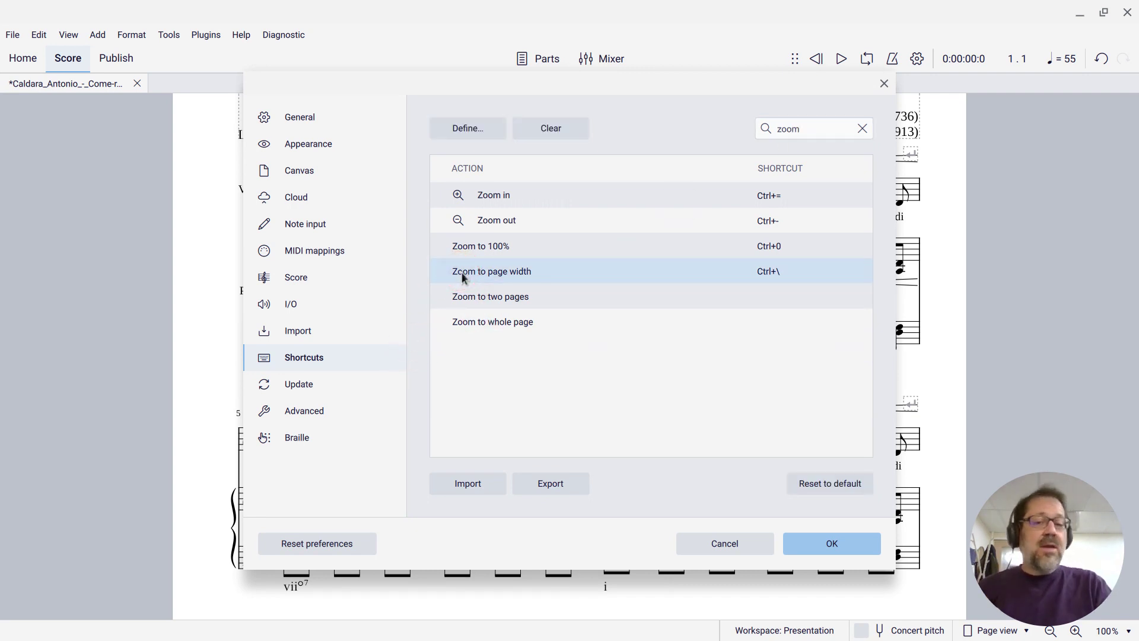
{"action": "left_click", "coordinate": [799, 273]}
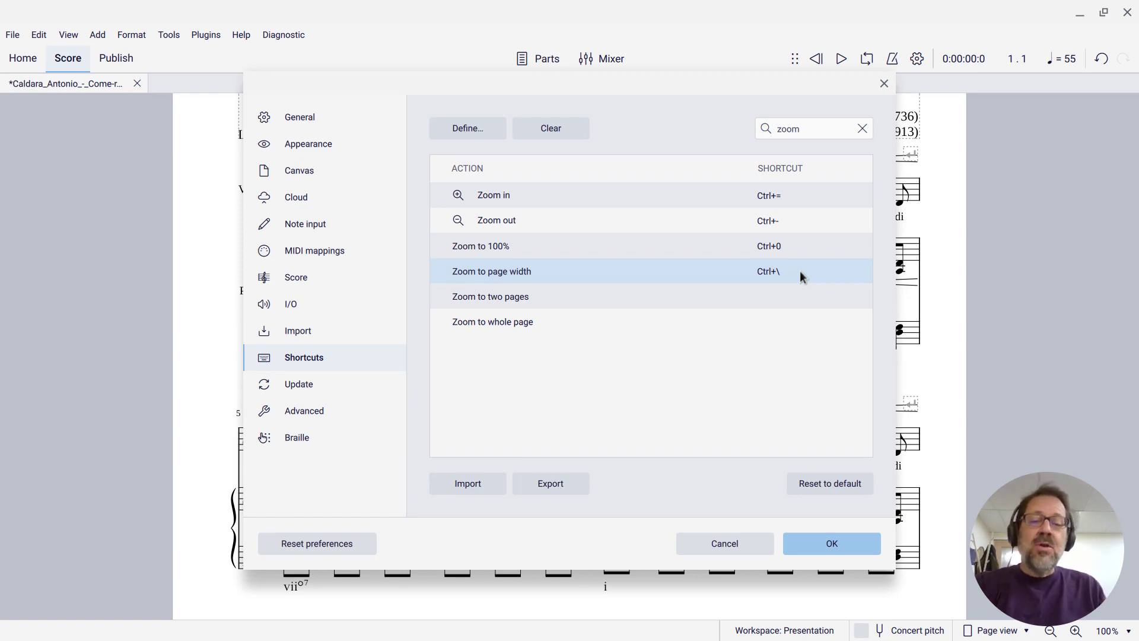
{"action": "key", "text": "Escape"}
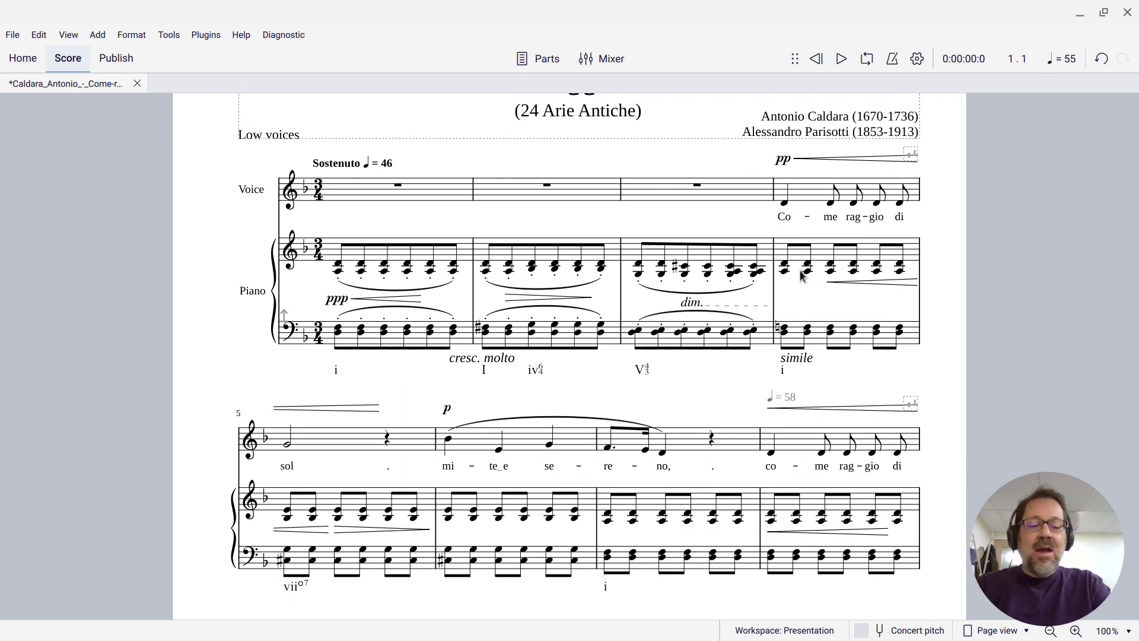
Zoom the score to 143% and turn off the Status bar under View > Toolbars.
{"action": "scroll", "coordinate": [801, 276], "scroll_direction": "up", "scroll_amount": 4}
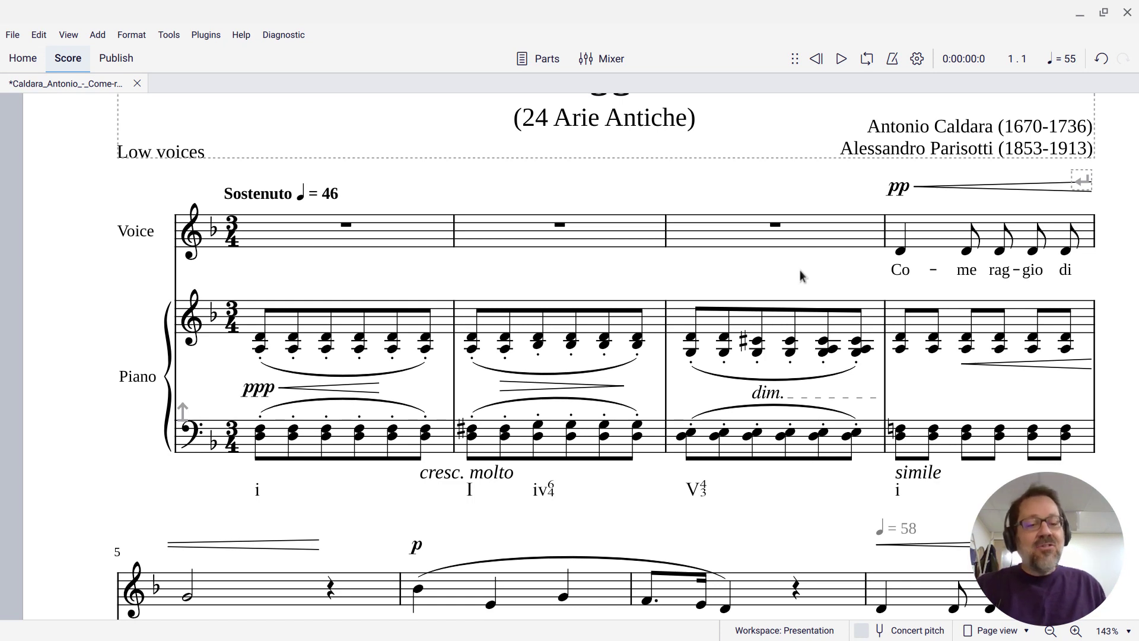
{"action": "left_click", "coordinate": [66, 34]}
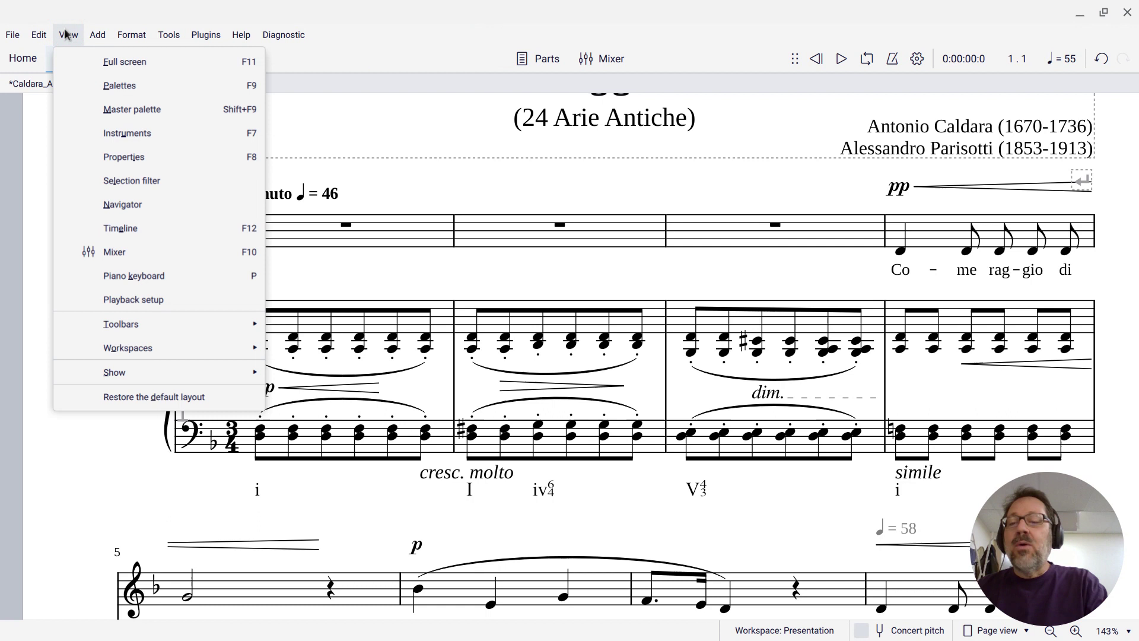
{"action": "mouse_move", "coordinate": [138, 324]}
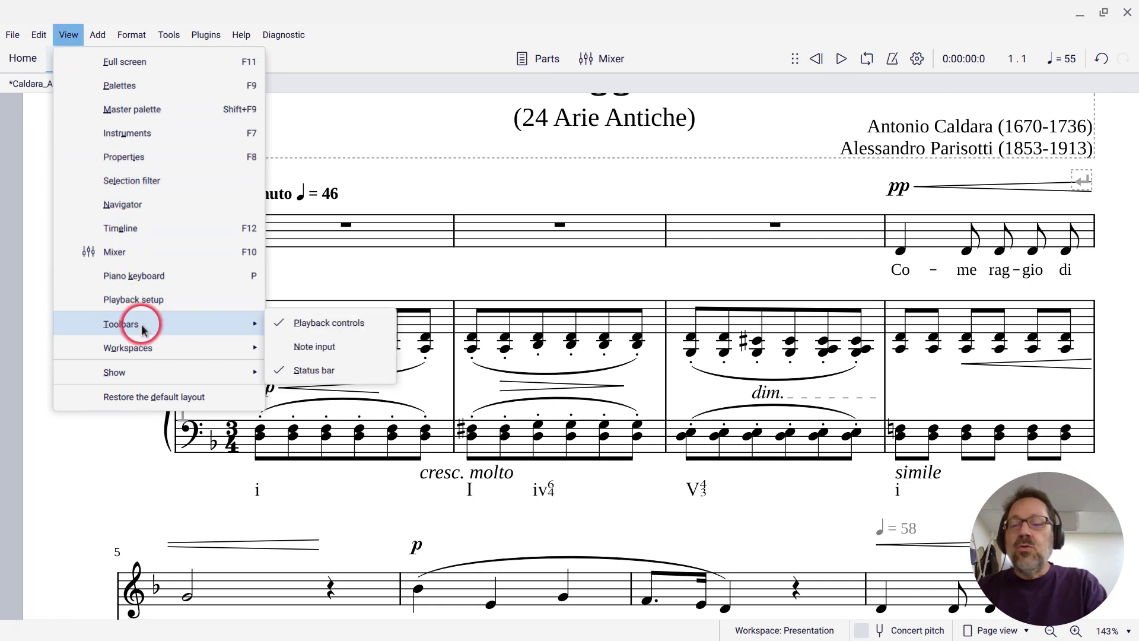
{"action": "left_click", "coordinate": [312, 368]}
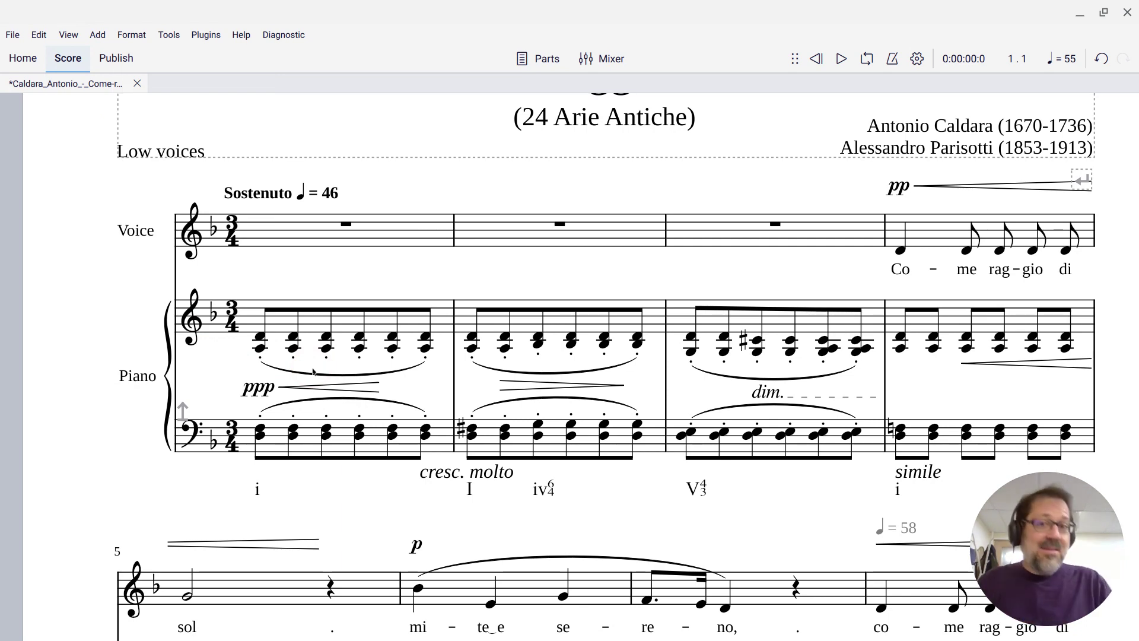
Scroll up until the 'Come raggio di sol' title shows at the top of the page.
{"action": "scroll", "coordinate": [312, 372], "scroll_direction": "up", "scroll_amount": 3}
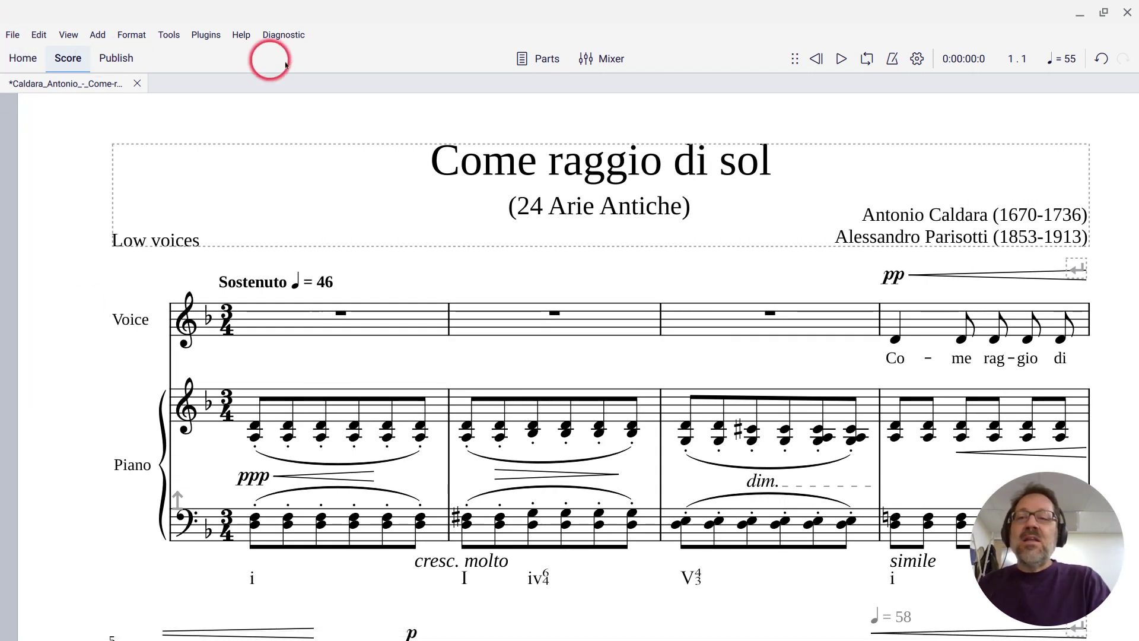